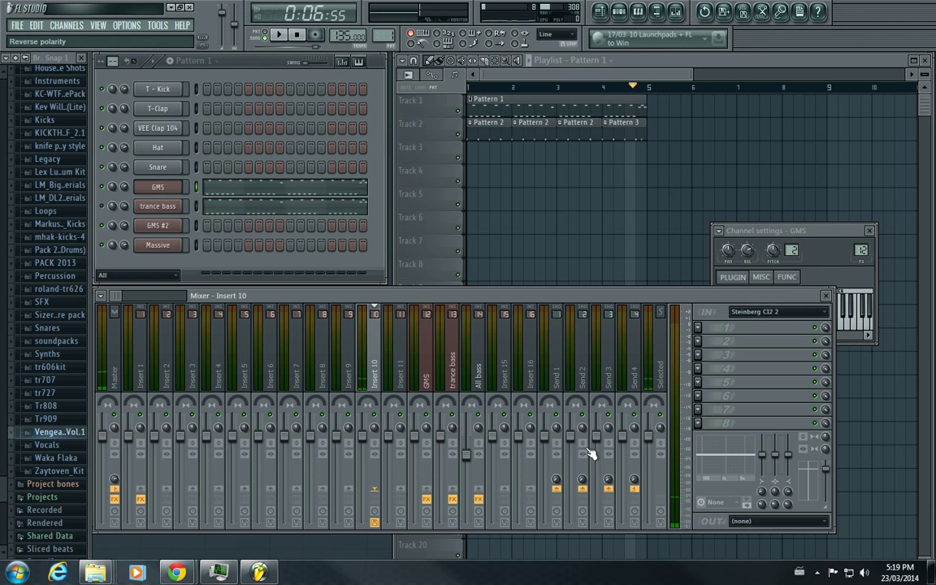
Inspect the synth settings of the GMS and trance bass channels, closing their windows when done.
drag(268, 56, 268, 55)
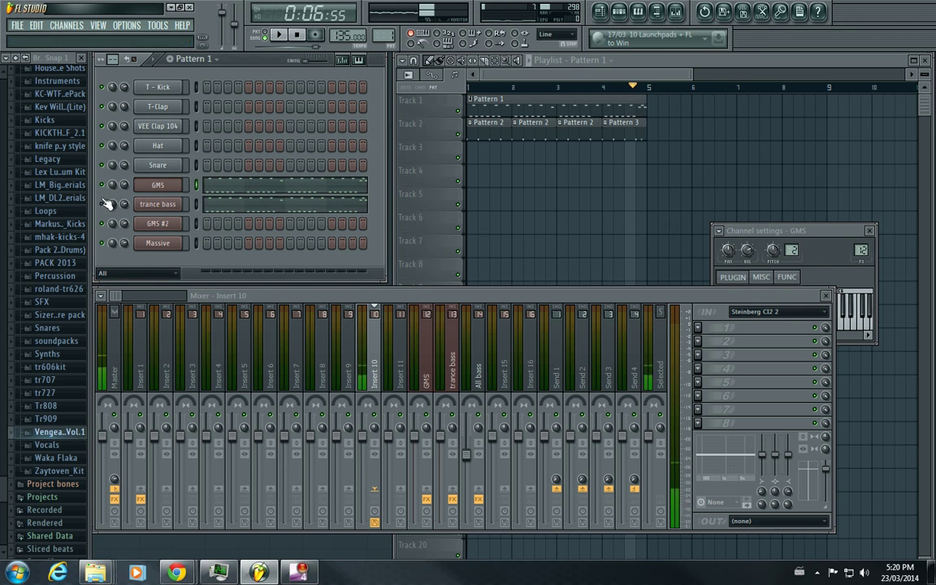
click(169, 189)
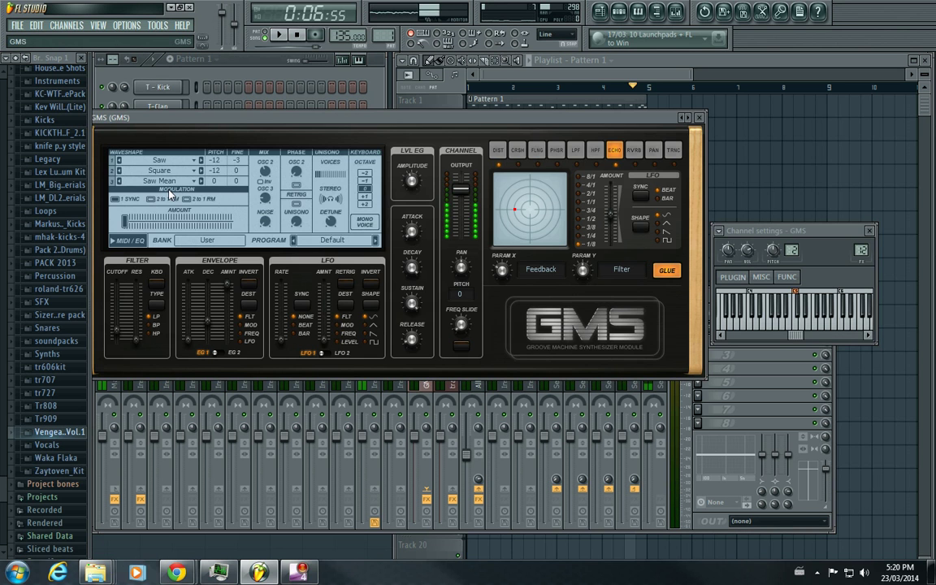
click(637, 110)
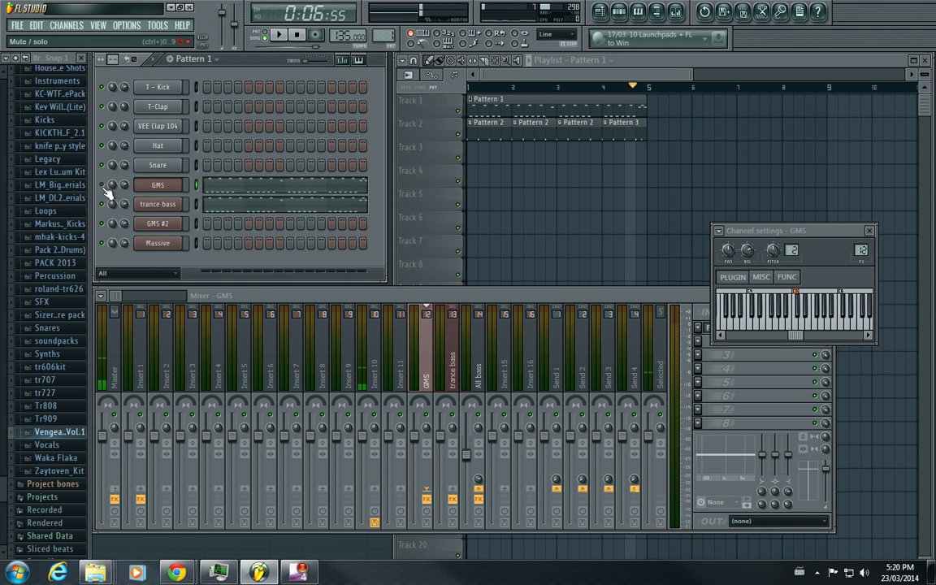
click(154, 204)
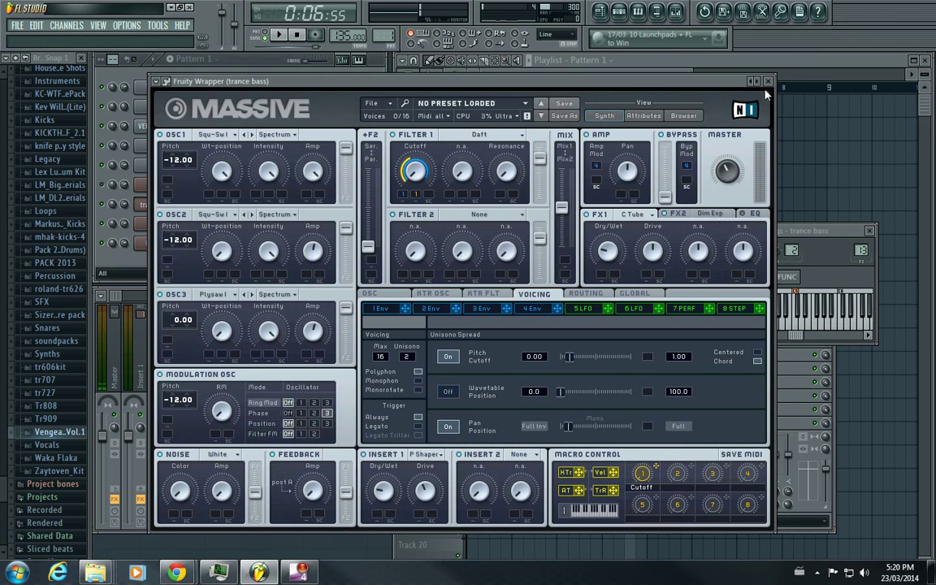
click(768, 82)
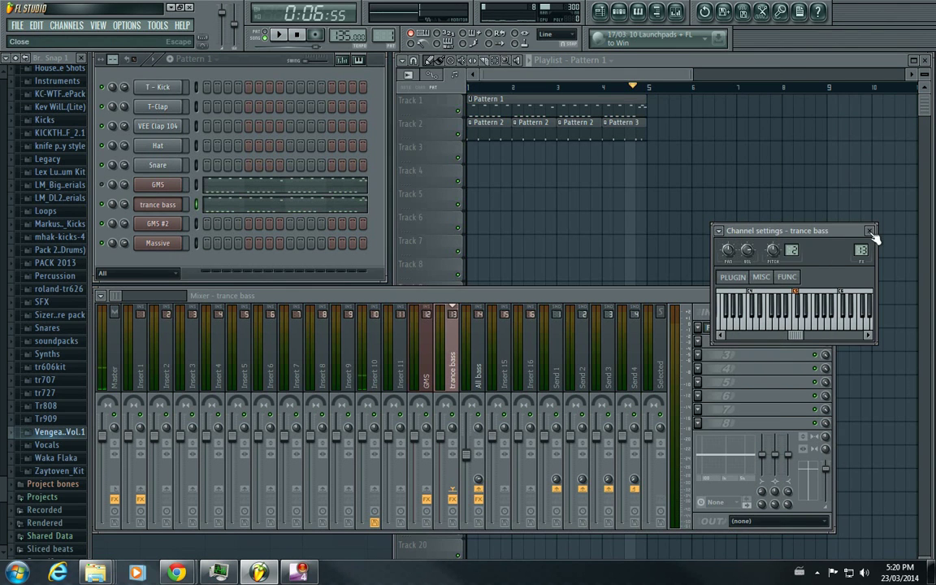
click(869, 229)
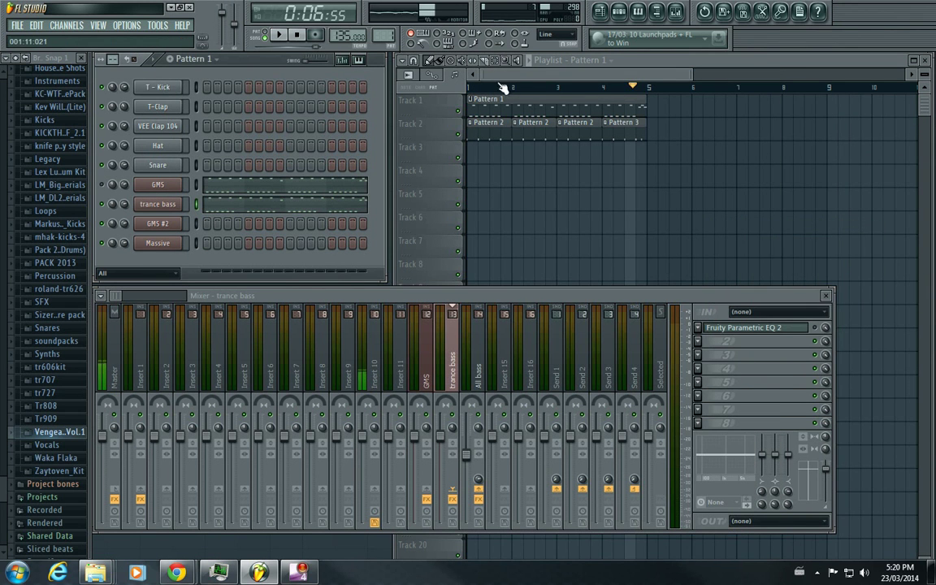
Play the song from the start, stop playback, and unmute the GMS channel.
click(466, 87)
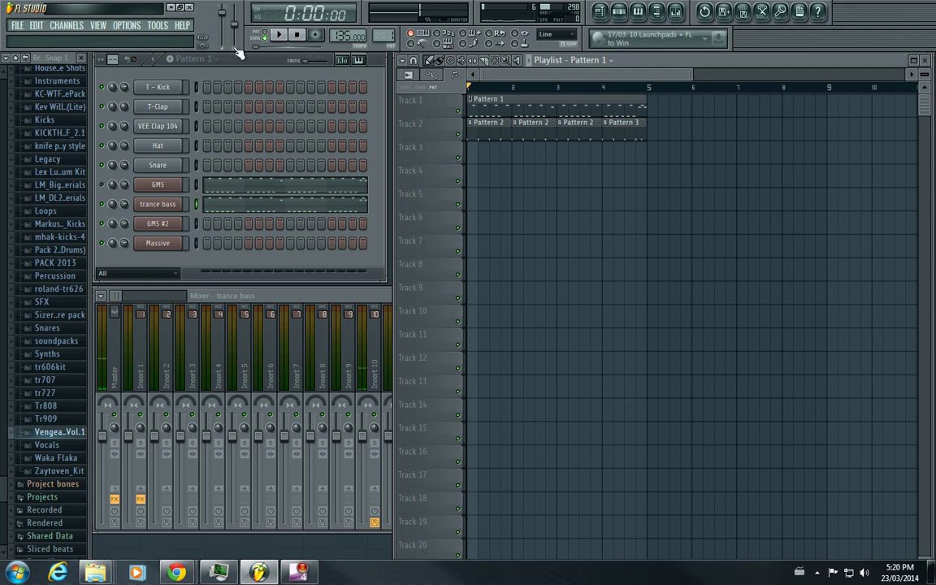
click(279, 35)
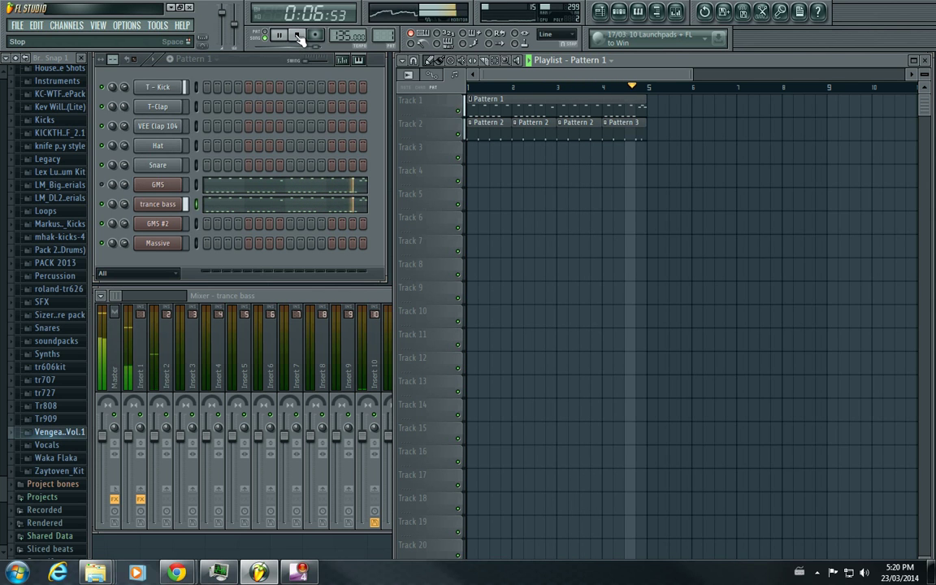
click(298, 36)
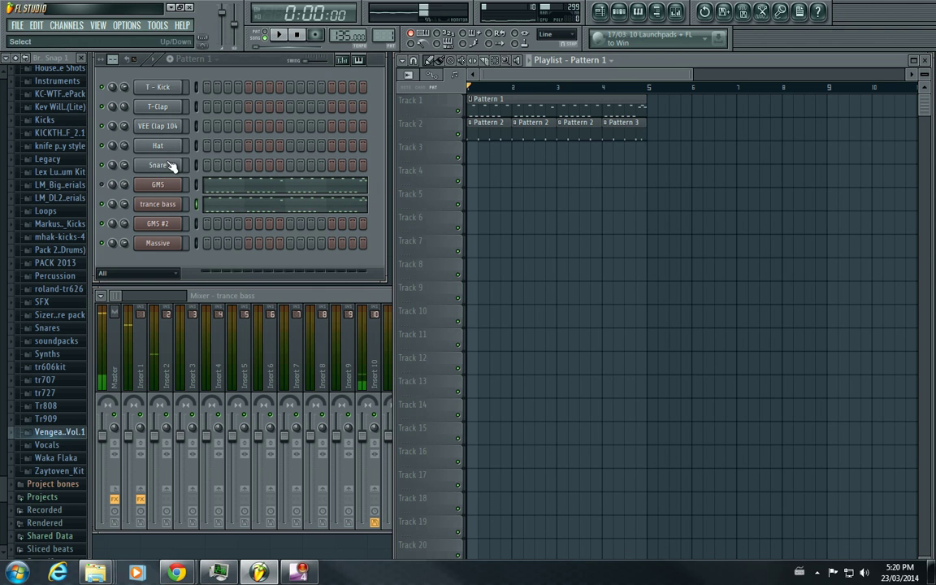
click(102, 186)
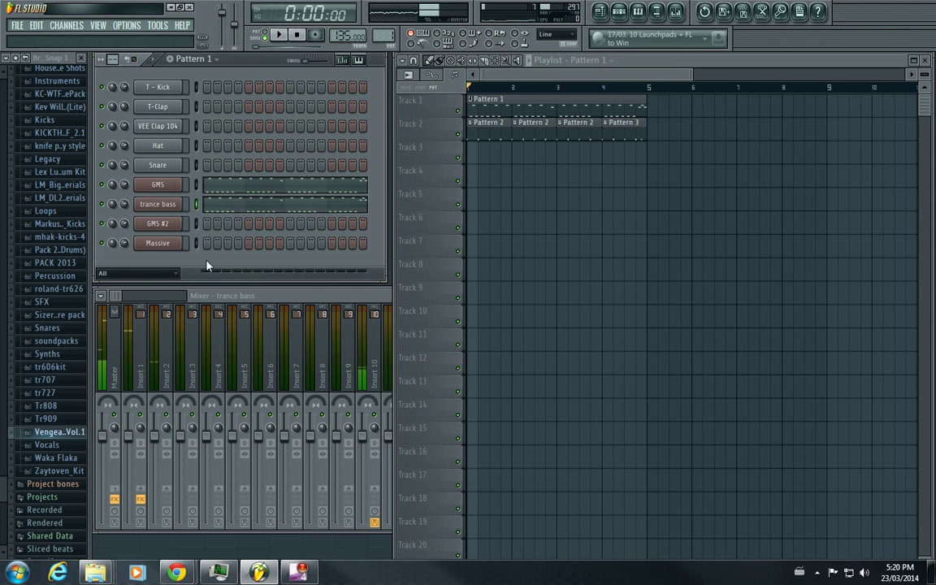
Open the GMS channel's synth and move its window clear of the channel list to review its oscillator settings.
click(162, 189)
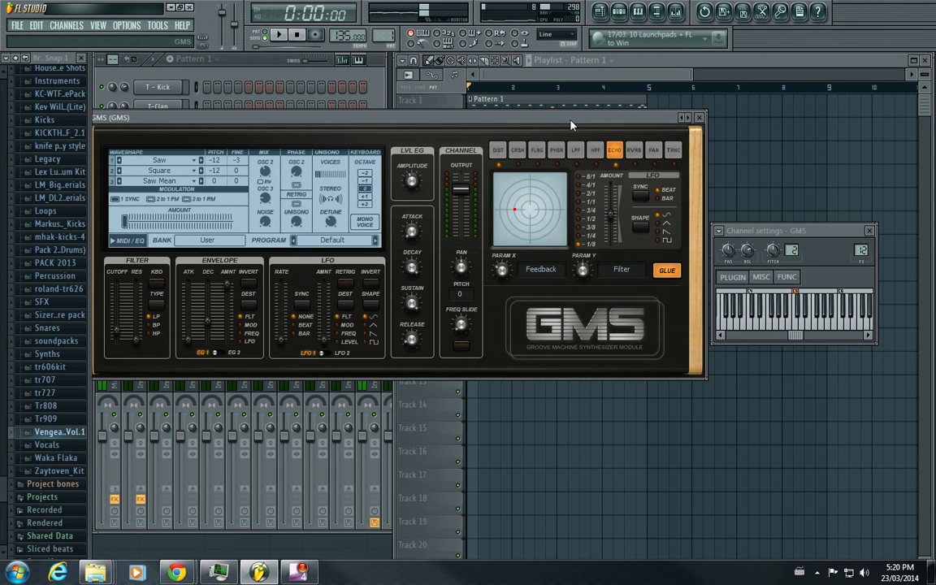
drag(558, 119, 721, 67)
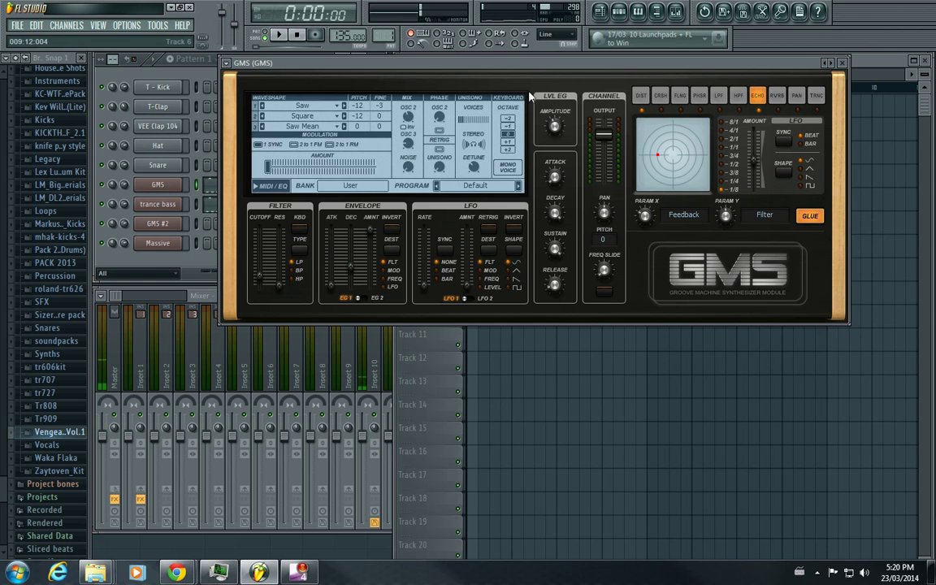
drag(457, 76, 523, 88)
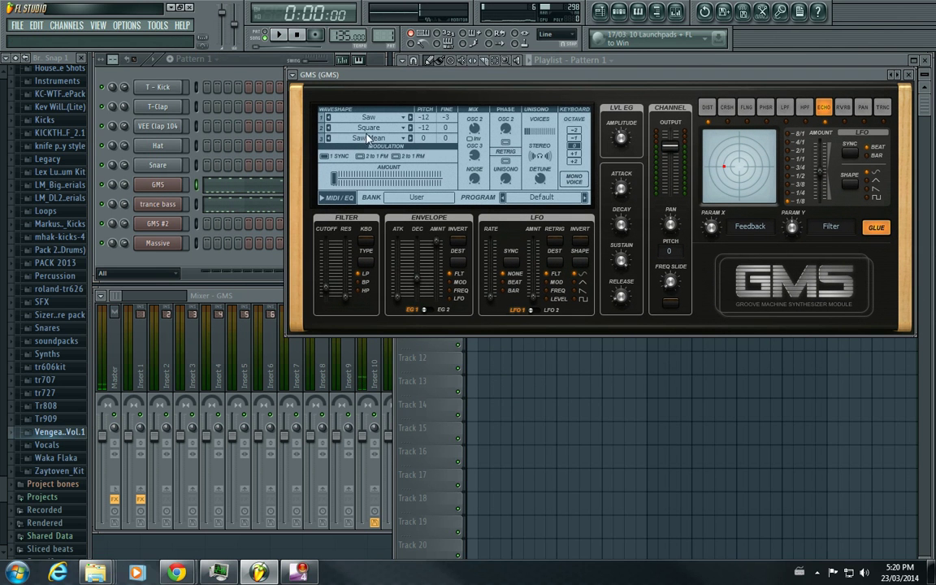
Open the GMS #2 channel's synth in a clear spot and close the original GMS window and the channel settings.
click(164, 232)
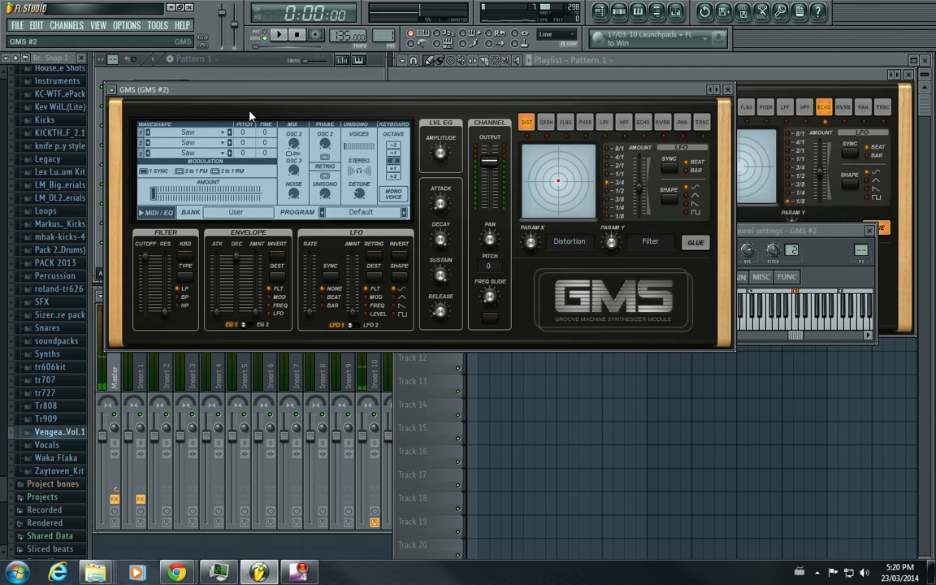
drag(223, 83, 410, 284)
click(868, 231)
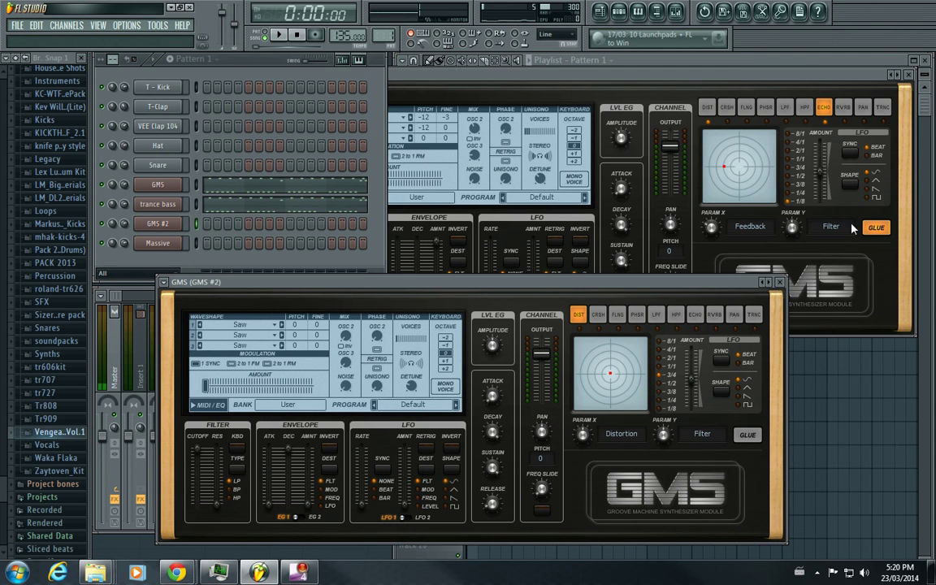
click(910, 75)
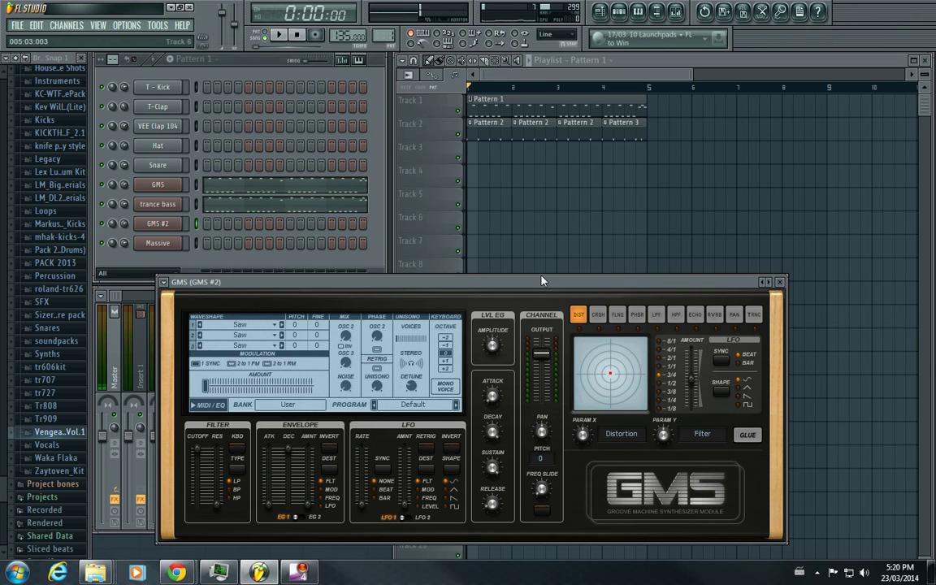
drag(501, 283, 442, 254)
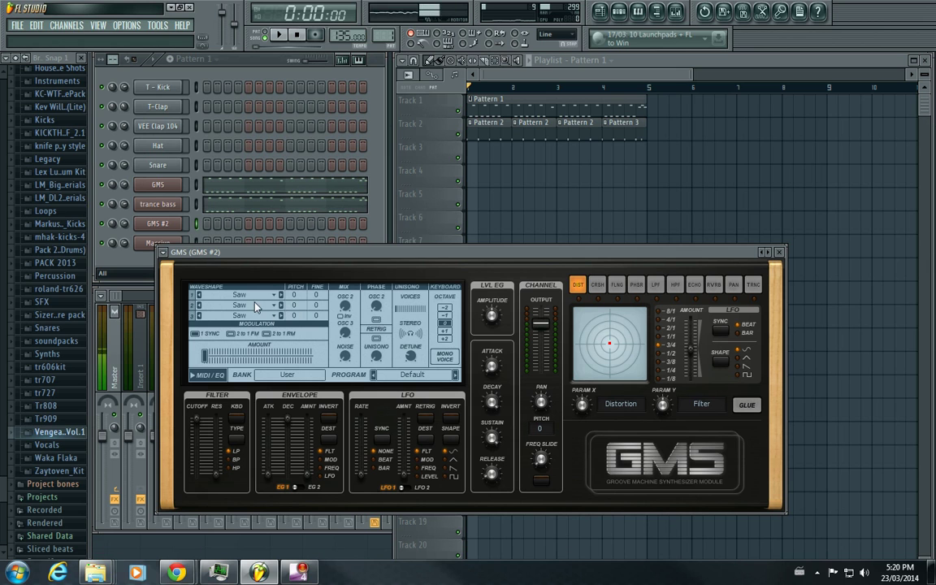
In GMS #2, set oscillator 1's pitch to -12, and oscillator 2 to a Square waveform with pitch -12.
drag(294, 294, 294, 299)
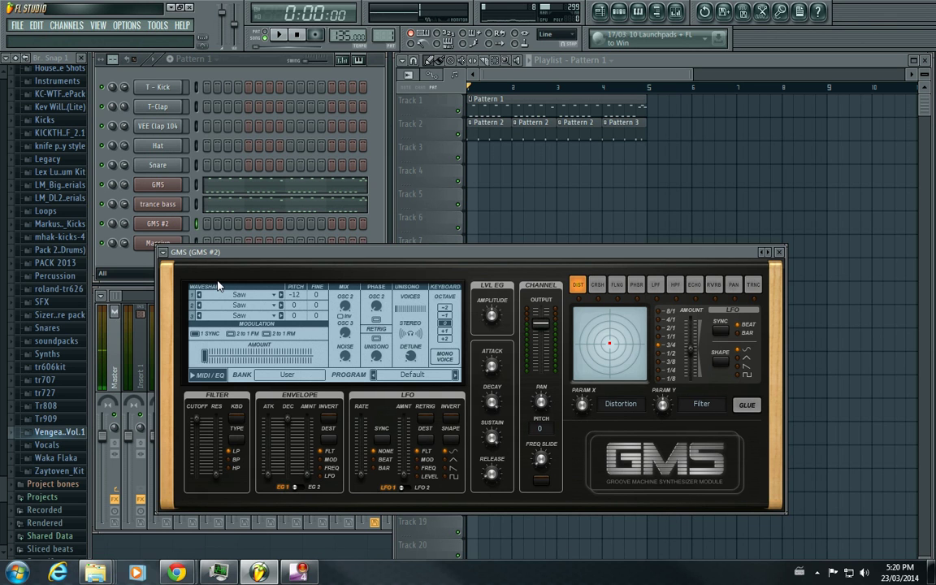
click(273, 305)
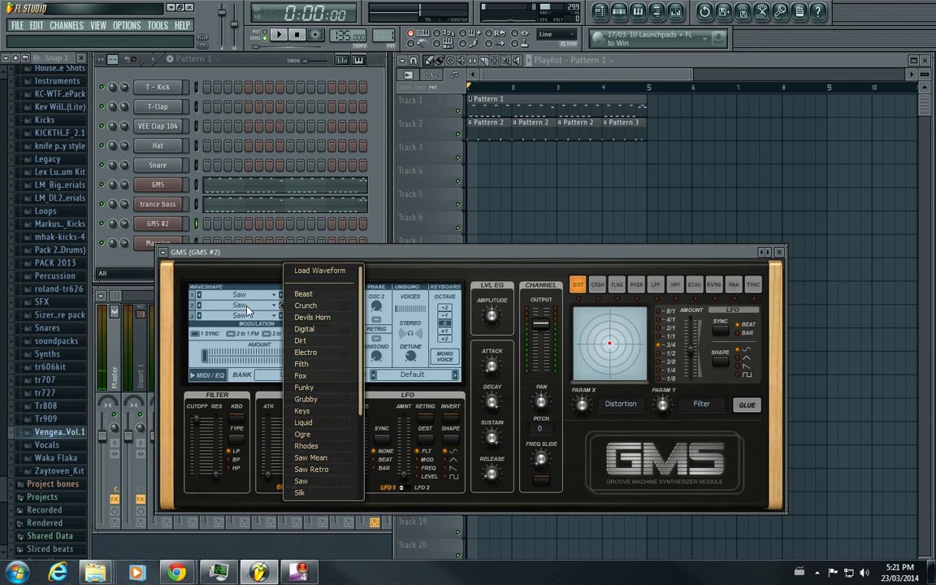
scroll(341, 325, down, 4)
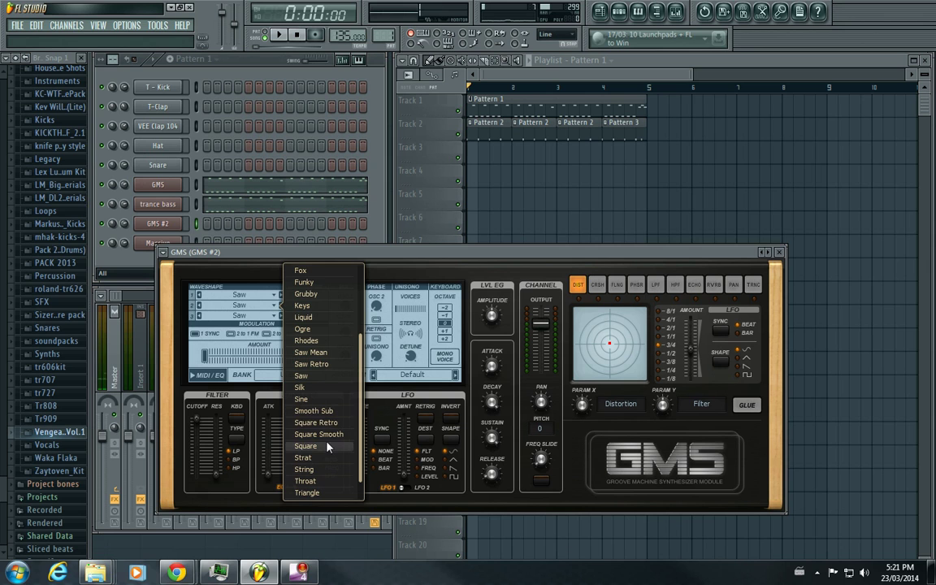
click(309, 445)
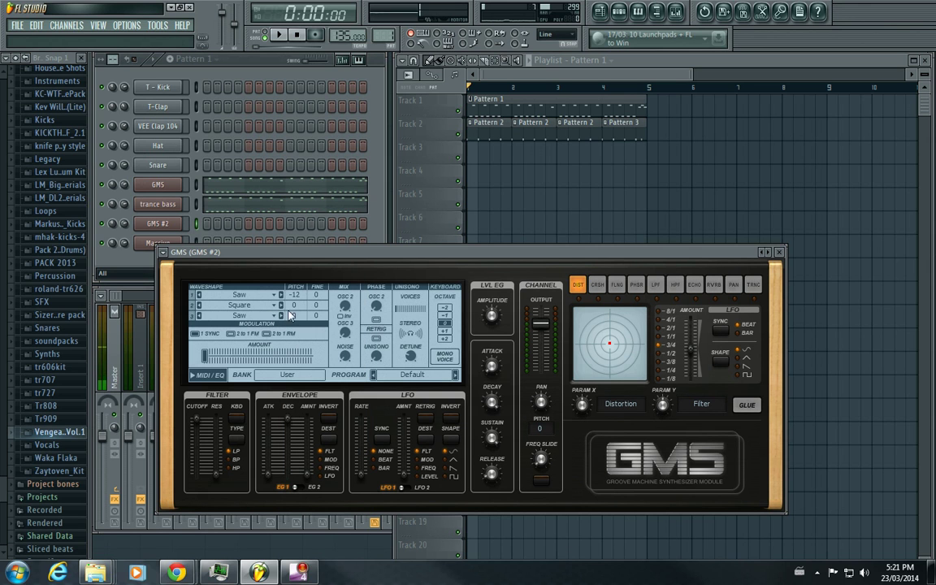
drag(294, 304, 294, 321)
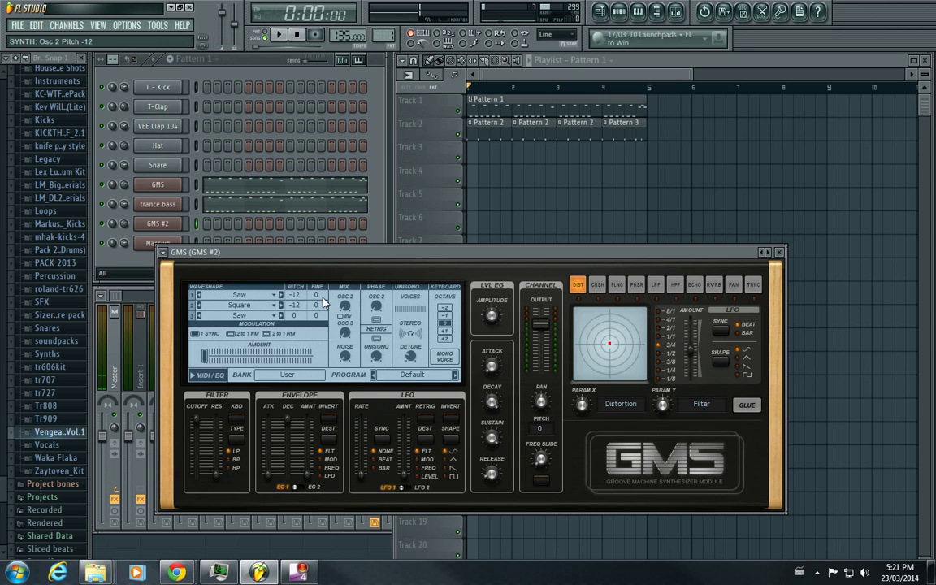
Set GMS #2's unison to 3 voices with 0.50% stereo, and adjust its detune.
click(405, 310)
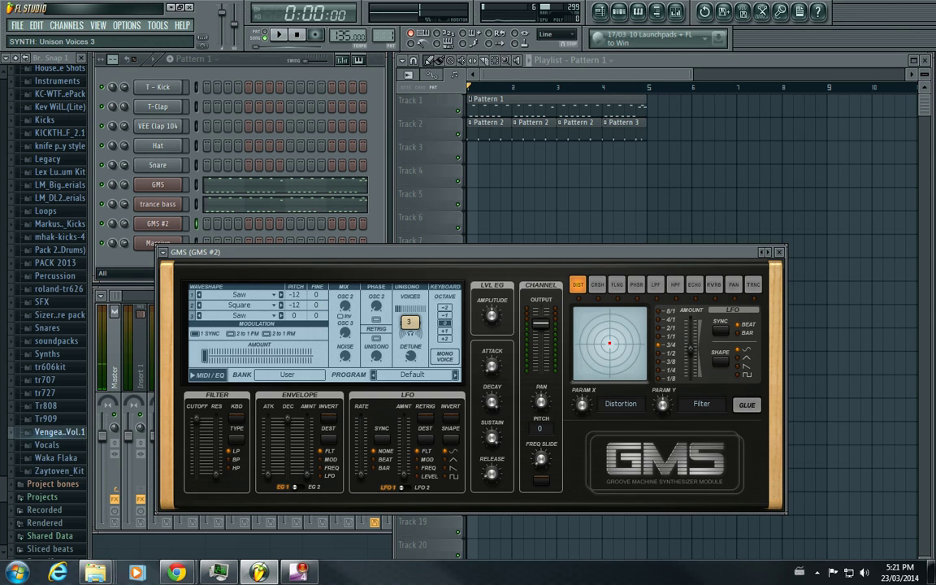
click(417, 335)
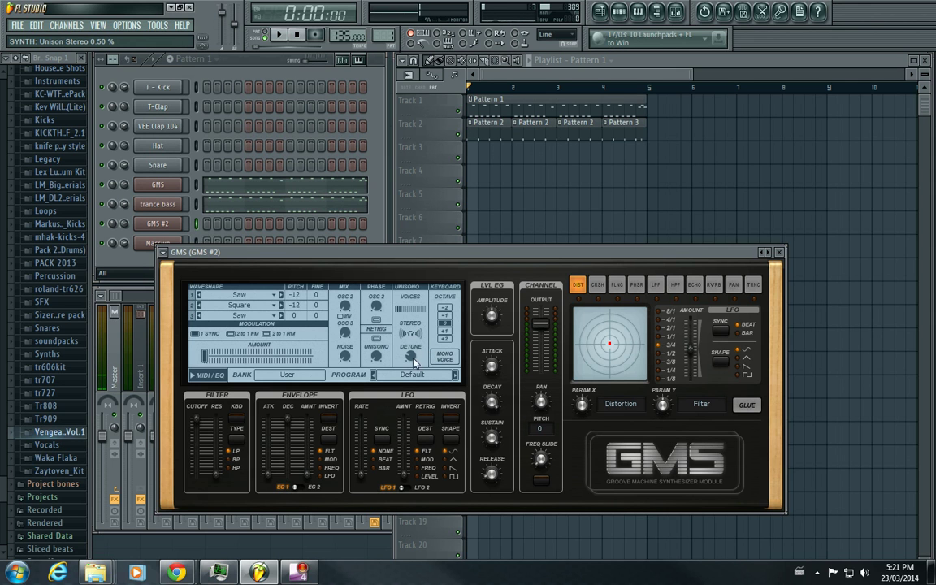
drag(413, 362, 410, 355)
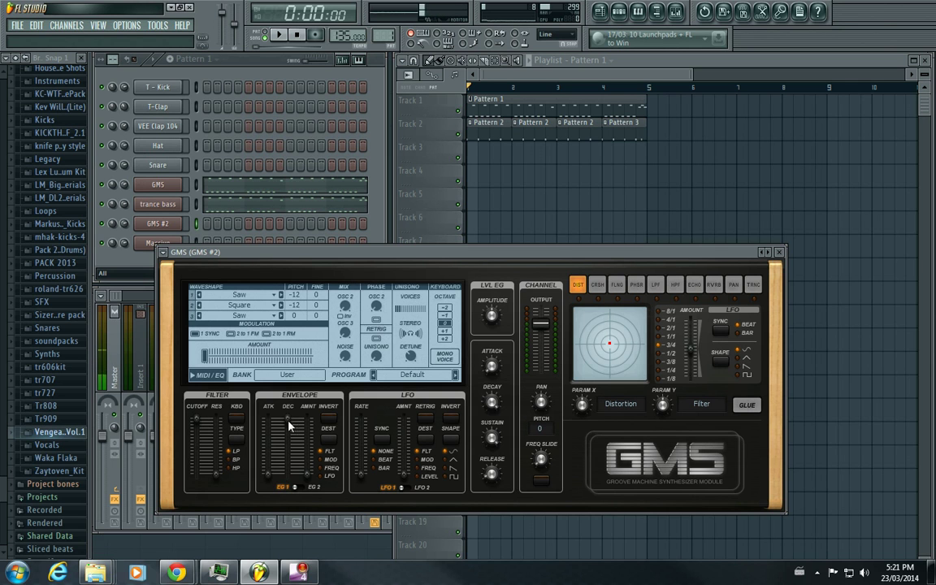
Raise GMS #2's envelope amount to maximum with about 0.28% decay, and lower the filter cutoff to roughly a quarter.
drag(307, 474, 291, 451)
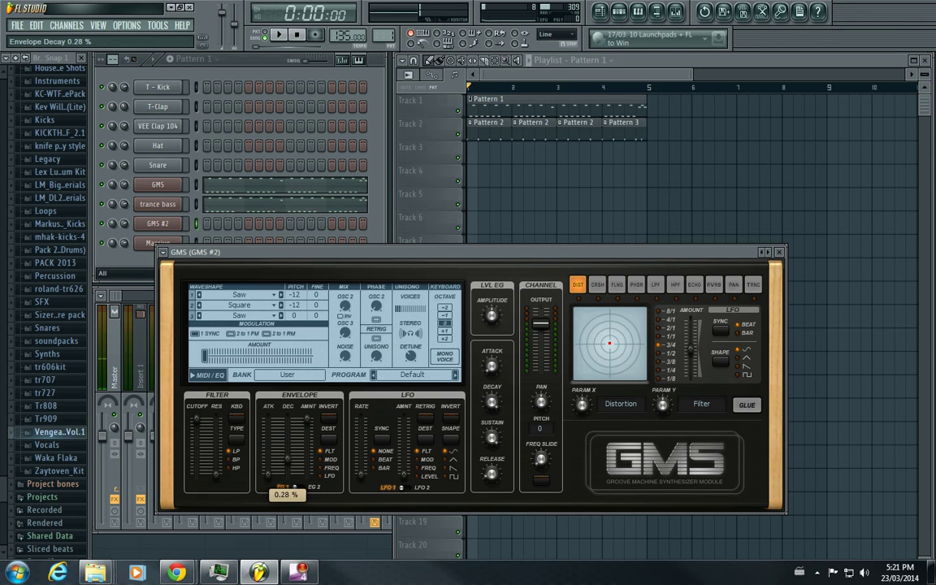
drag(197, 418, 196, 464)
click(197, 460)
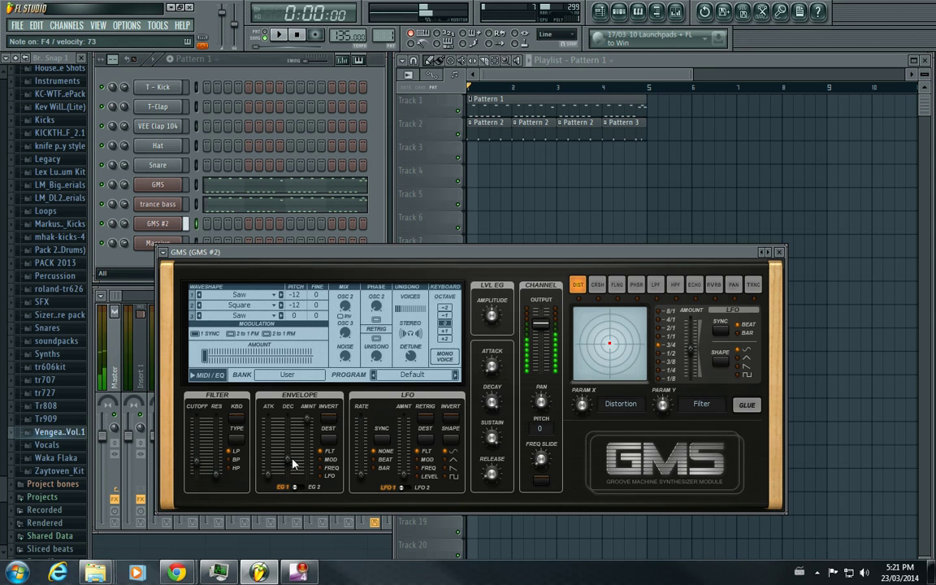
drag(286, 458, 286, 461)
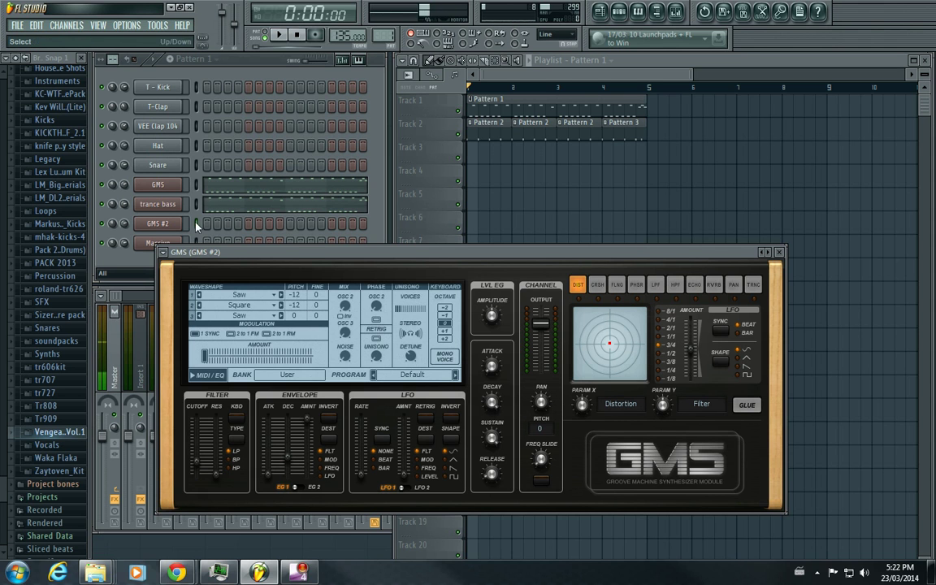
Check the original GMS synth's settings for reference and set GMS #2's unison stereo to 0.57%.
click(181, 188)
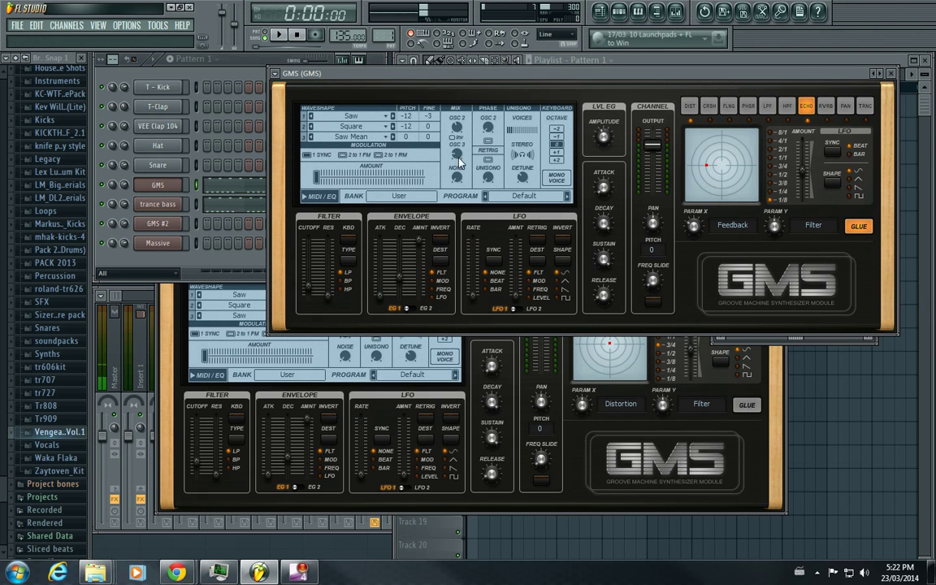
click(894, 74)
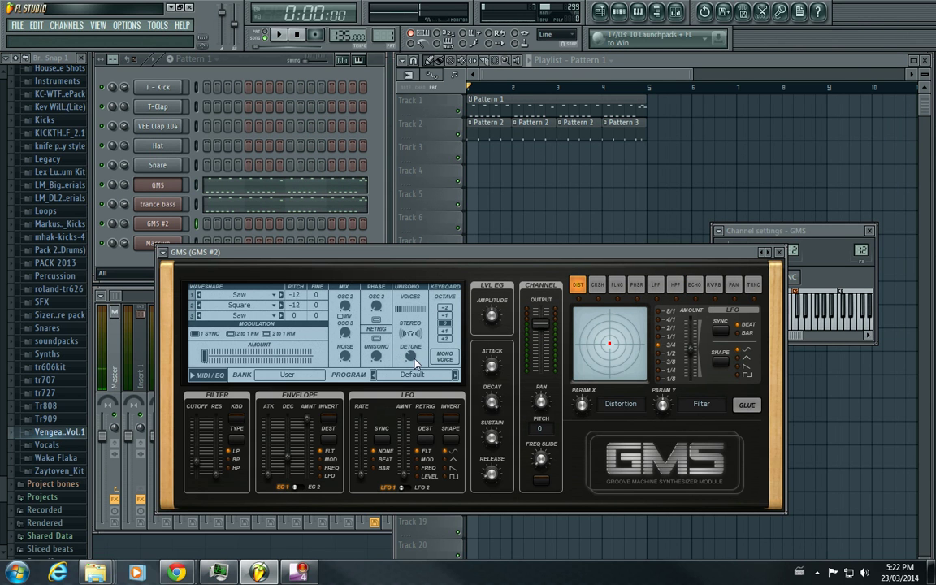
mouse_move(412, 333)
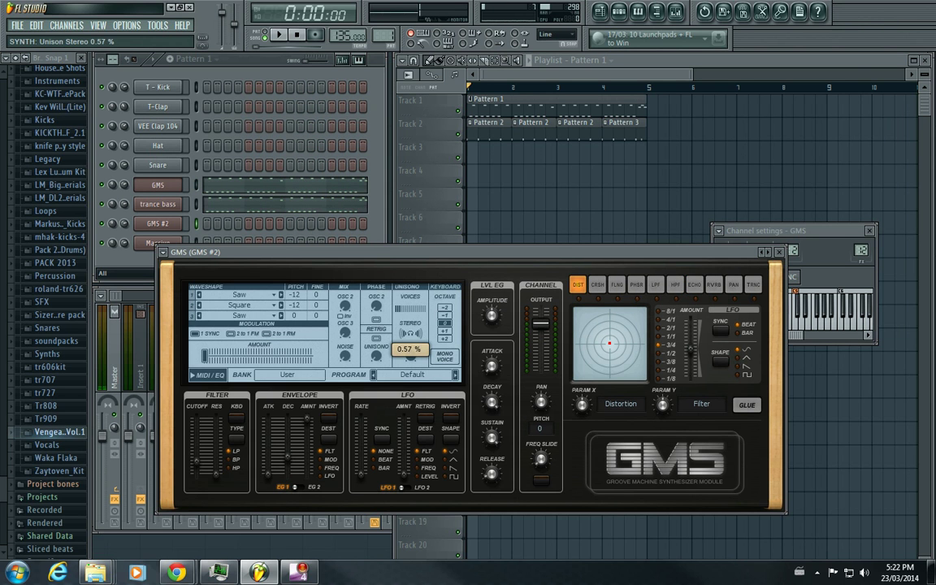
Change GMS #2's oscillator 3 waveform to Saw Mean and set oscillator 2's mix level to about 0.29%.
click(280, 294)
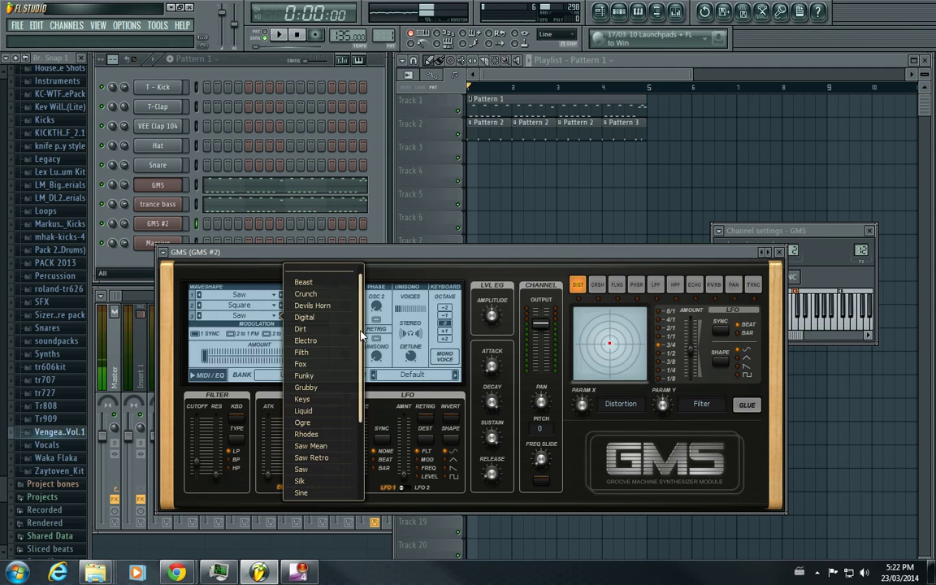
scroll(367, 323, down, 3)
click(300, 326)
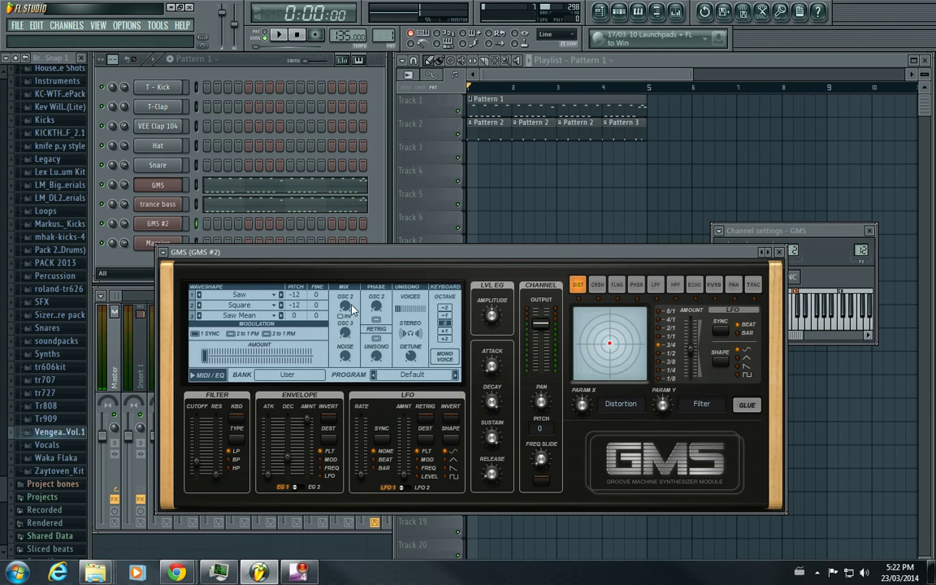
drag(349, 307, 349, 313)
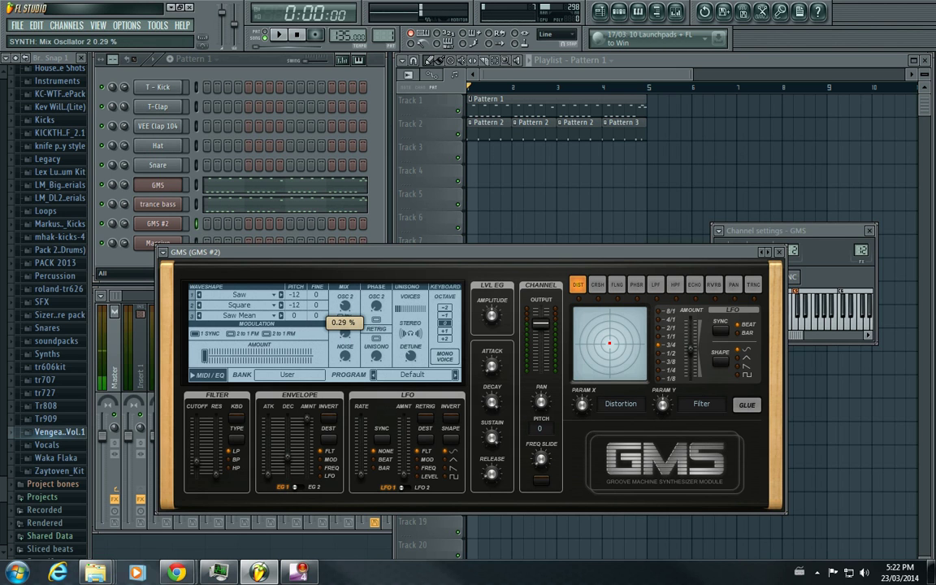
drag(802, 324, 753, 323)
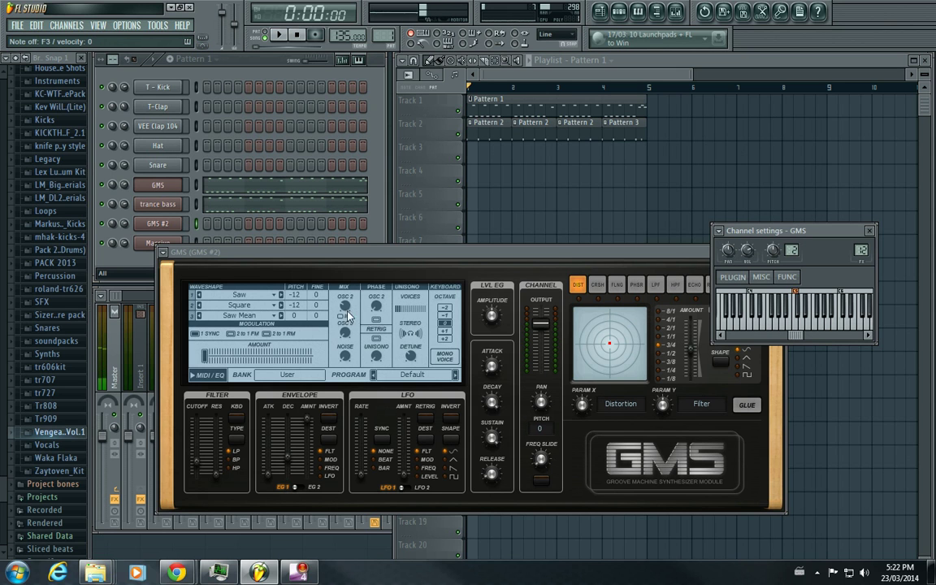
Adjust GMS #2's oscillator 3 mix level and try the oscillator modulation amount, returning it to 0%.
drag(348, 315, 346, 333)
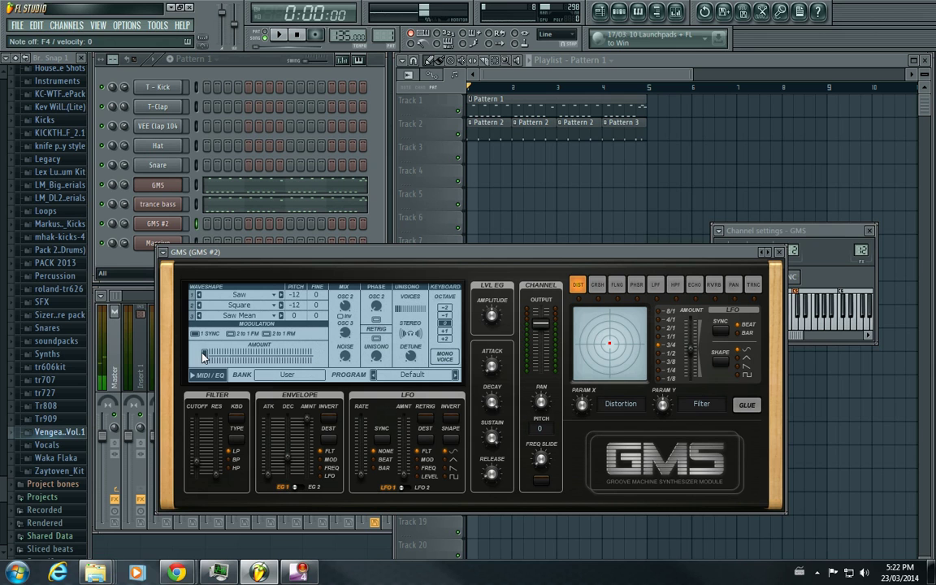
mouse_move(206, 360)
mouse_down()
mouse_move(257, 356)
mouse_move(204, 355)
mouse_up()
mouse_move(204, 356)
mouse_down()
mouse_move(315, 362)
mouse_move(207, 358)
mouse_up()
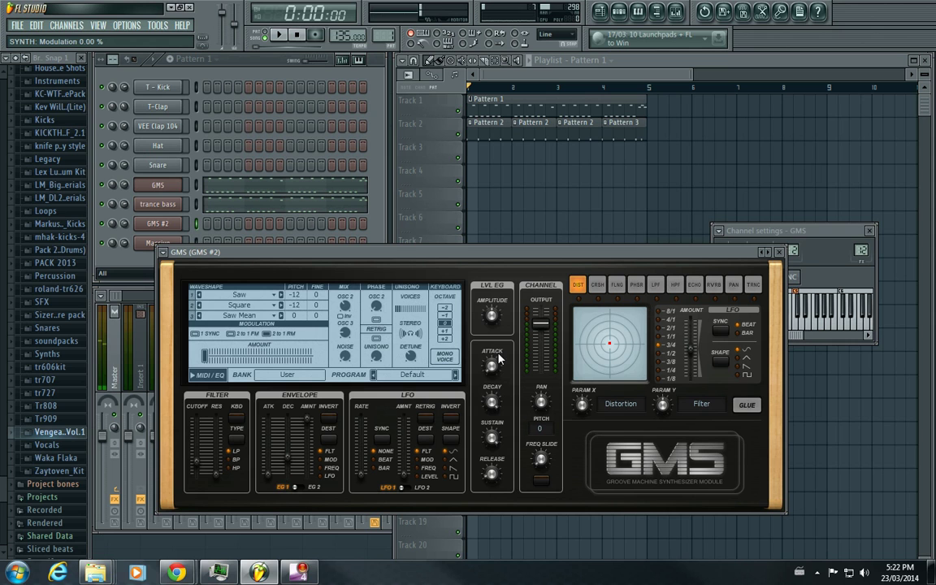
Turn on Glue for GMS #2's effects, fine-tune the Distortion parameter and raise the Filter parameter to maximum.
click(736, 409)
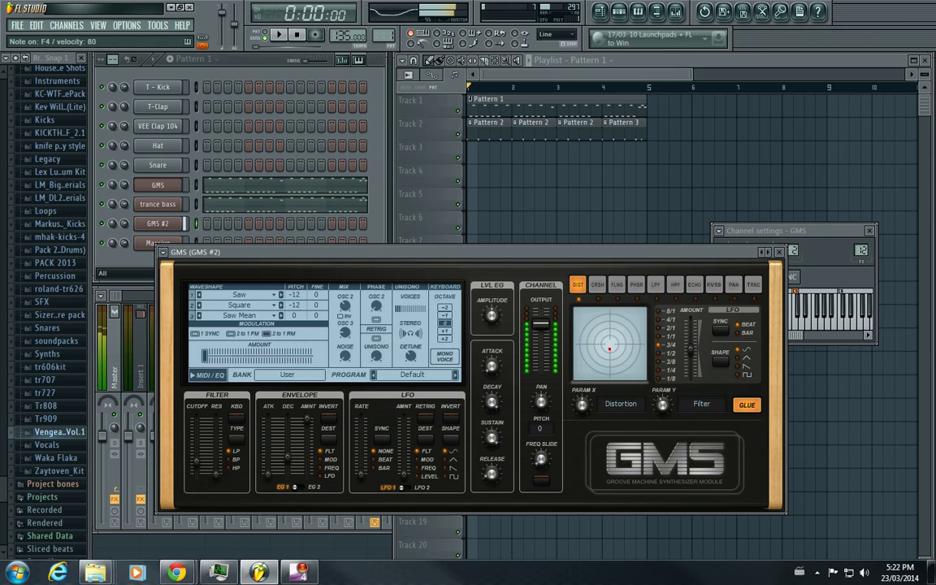
drag(662, 403, 662, 421)
mouse_move(582, 404)
mouse_down()
mouse_move(582, 415)
mouse_move(590, 404)
mouse_up()
drag(662, 404, 662, 351)
drag(581, 405, 581, 402)
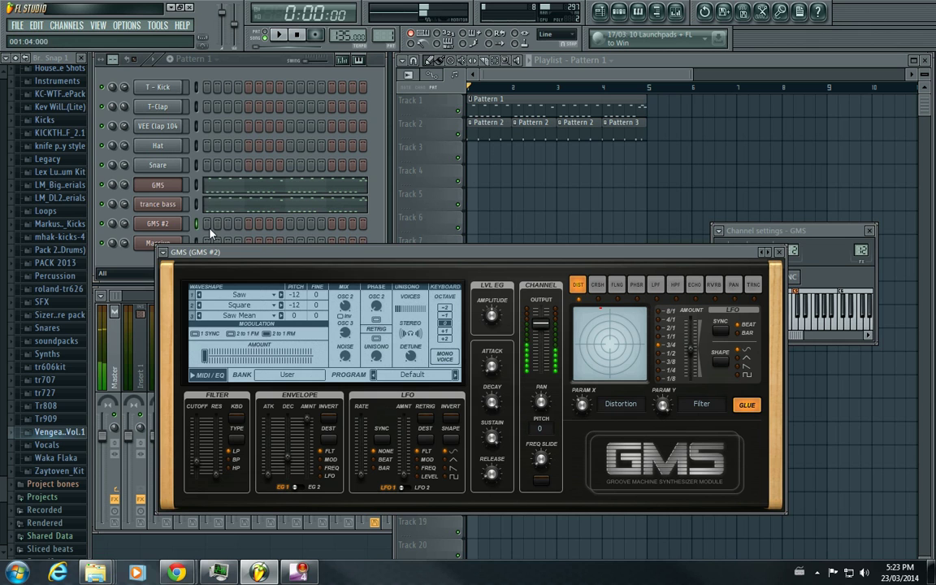
Copy the note pattern from the GMS channel and paste it into the GMS #2 channel.
right_click(171, 188)
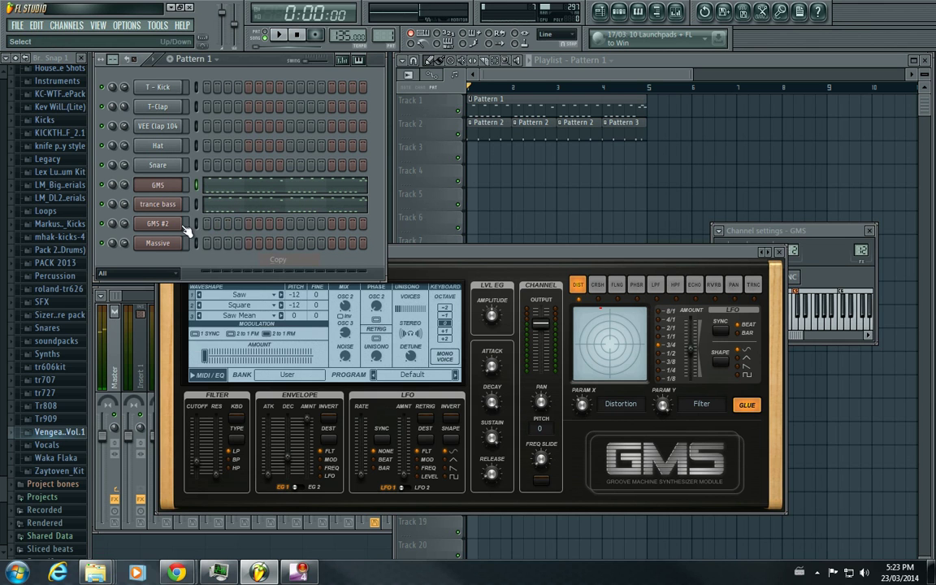
right_click(162, 230)
mouse_move(216, 286)
click(293, 314)
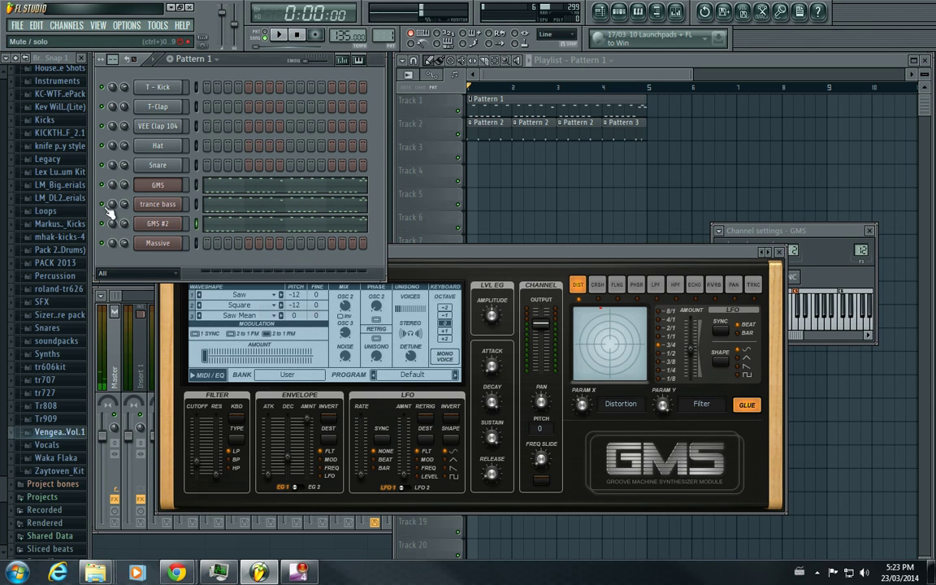
Mute the trance bass channel and play the project in pattern mode and song mode to hear GMS #2.
click(103, 204)
key(space)
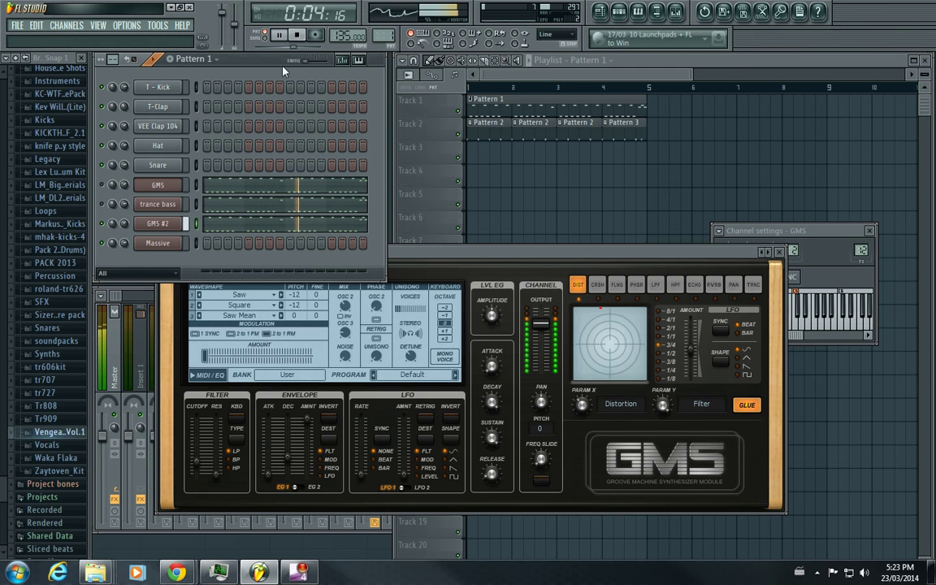
click(297, 36)
click(266, 37)
click(280, 36)
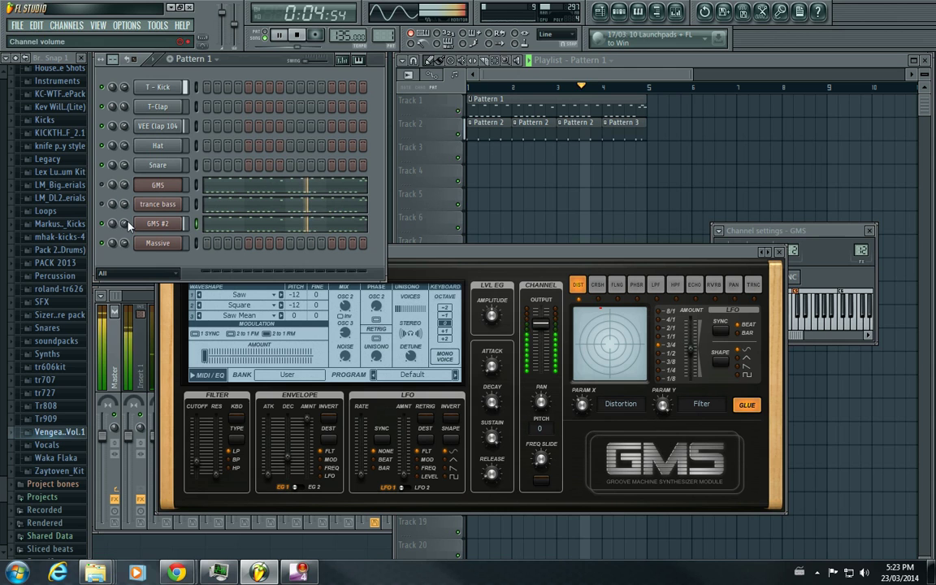
click(298, 37)
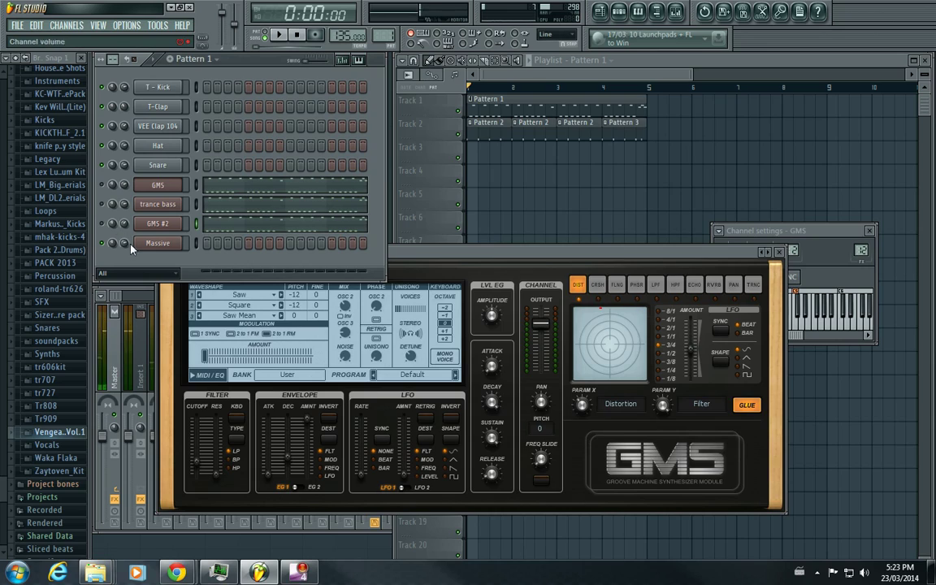
Open the empty Massive channel, then check the oscillator 1 wavetable in the trance bass Massive patch for reference.
click(156, 242)
drag(323, 109, 462, 82)
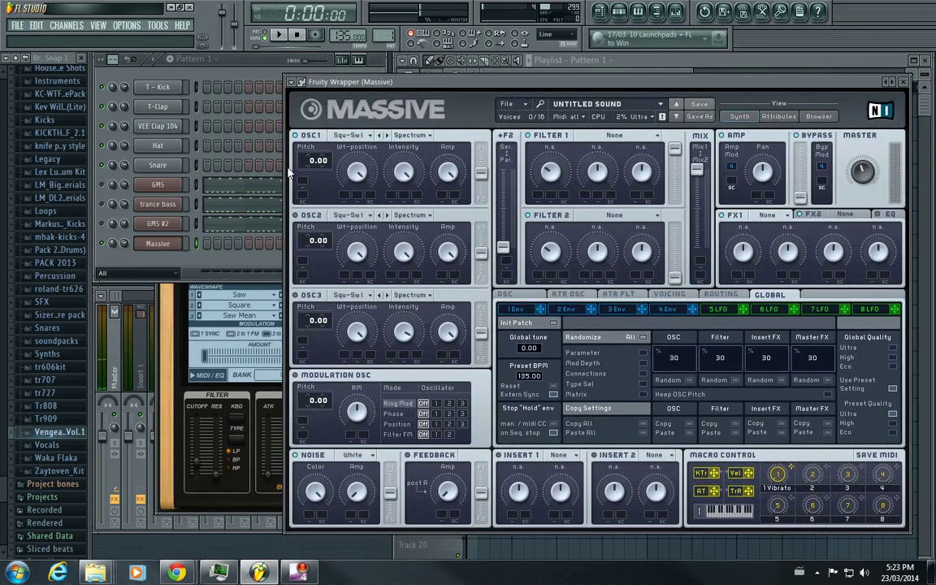
click(165, 207)
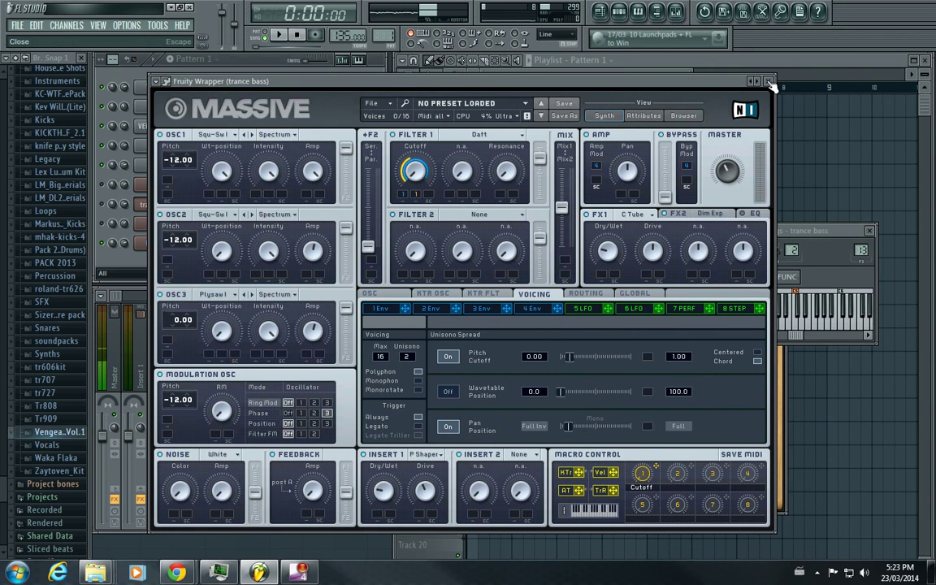
click(229, 139)
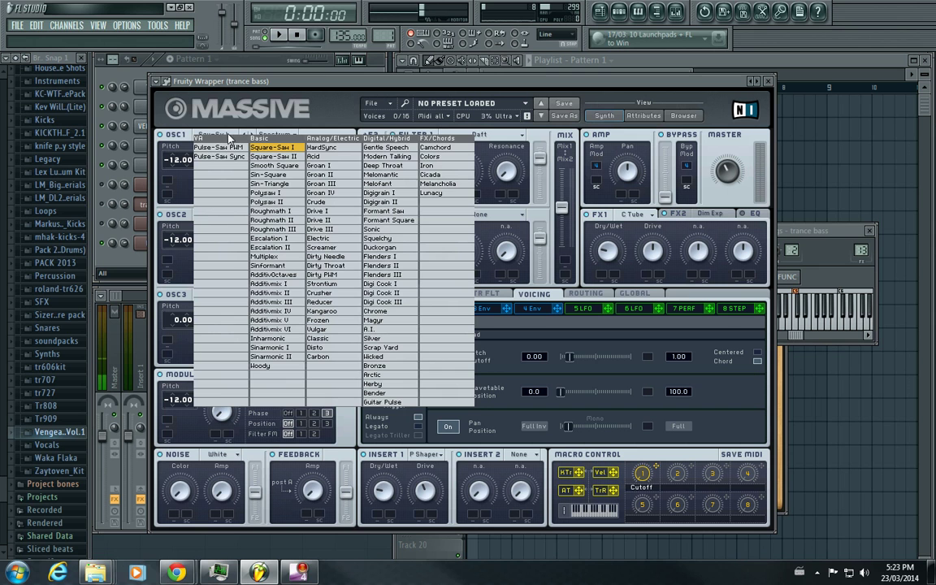
click(280, 150)
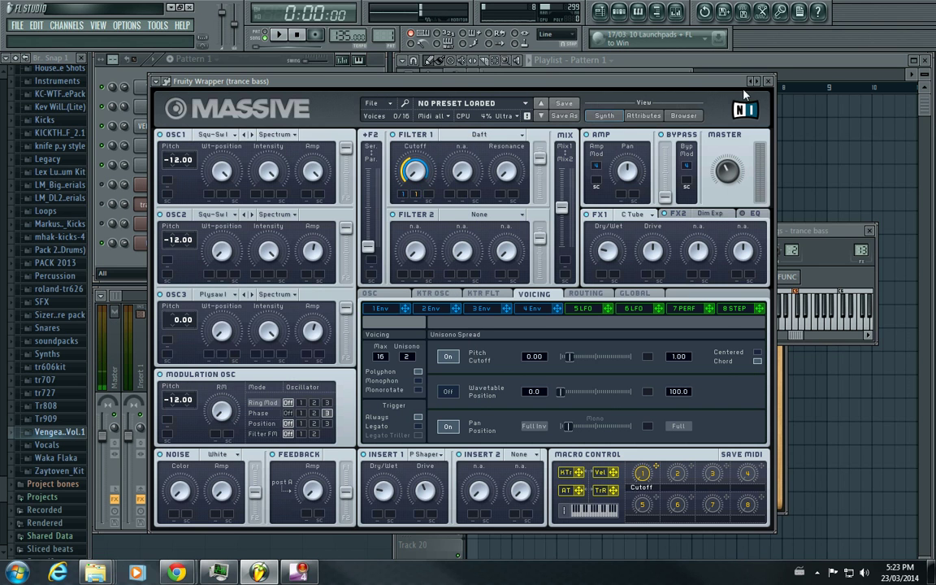
click(767, 81)
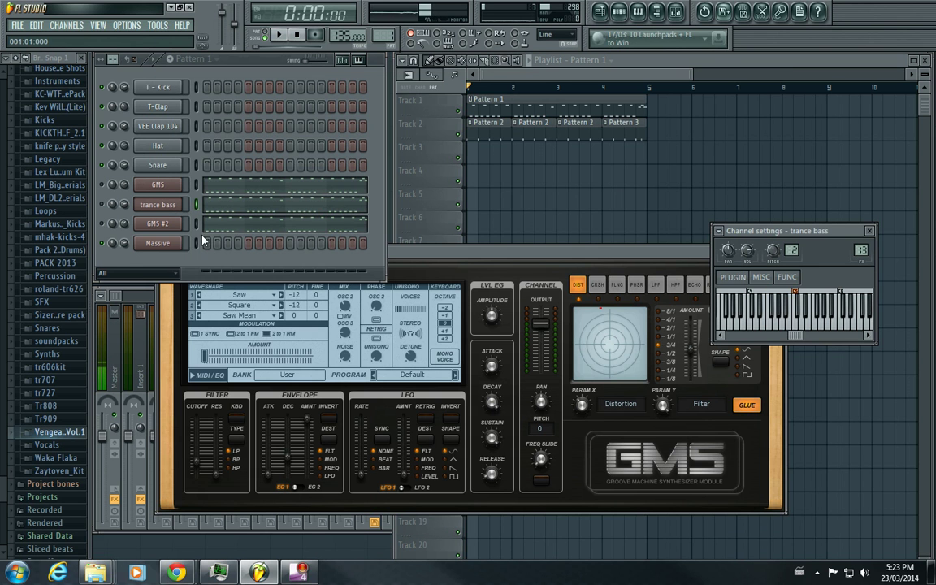
Close the GMS #2 windows and set the pitch of oscillators 1 and 2 to -12.00 in the empty Massive.
right_click(163, 247)
click(446, 254)
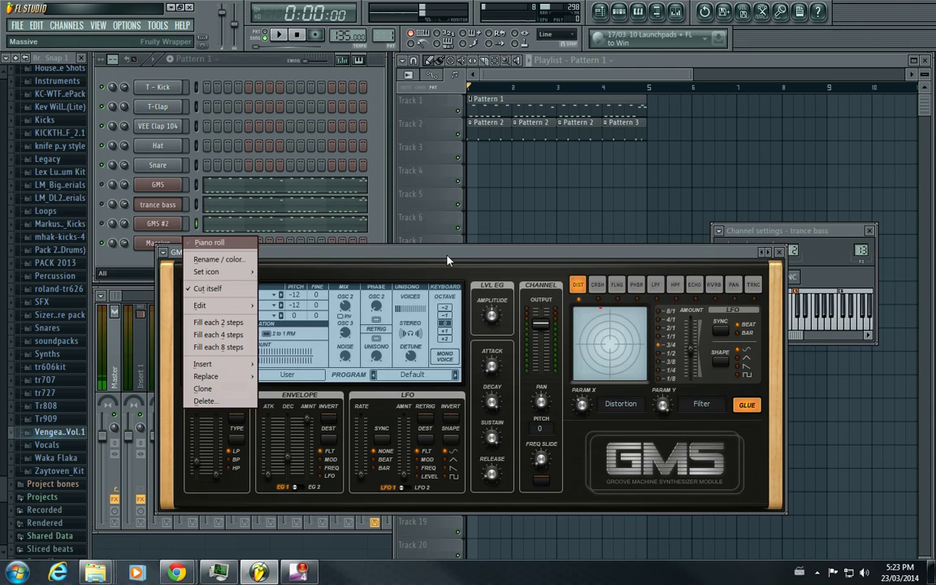
click(781, 253)
click(869, 231)
click(164, 245)
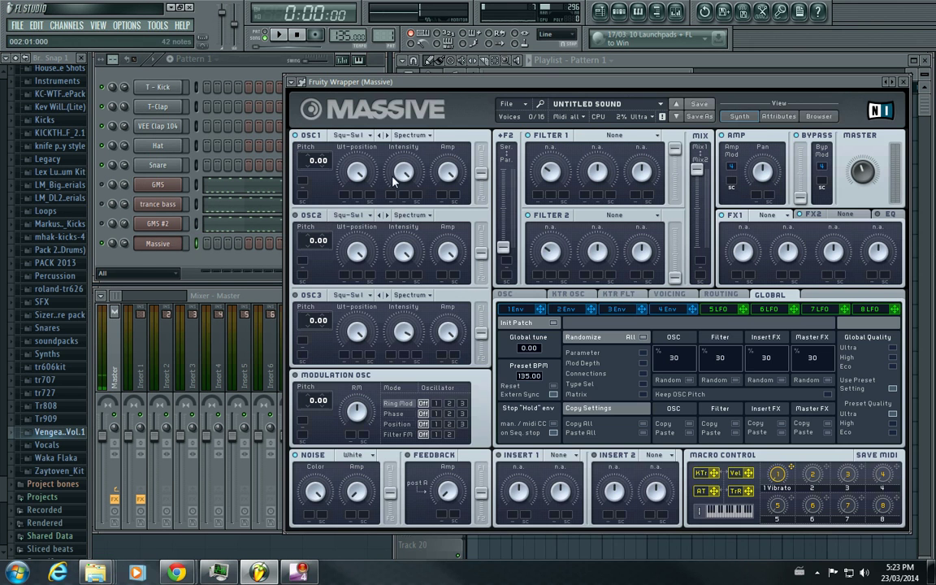
drag(396, 81, 272, 98)
drag(188, 176, 184, 255)
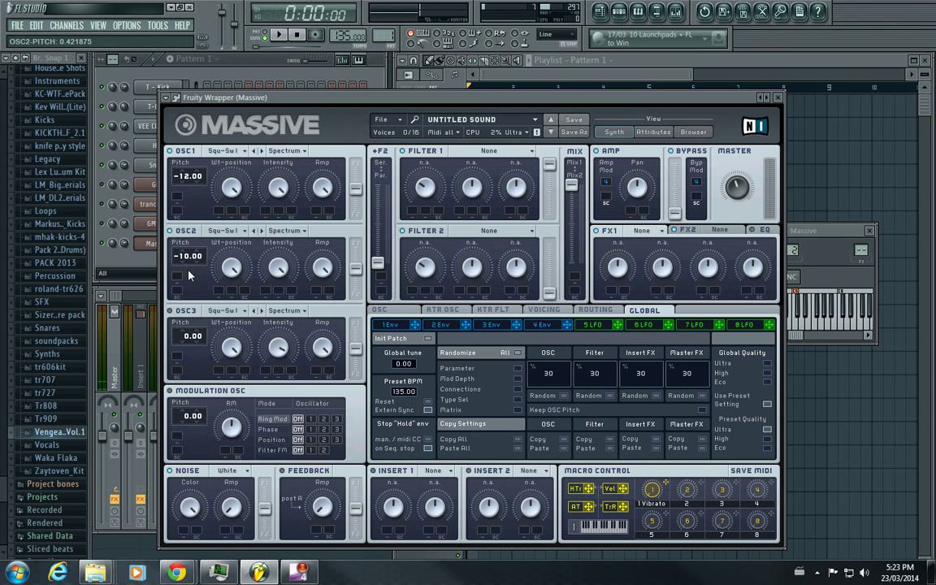
Set Massive's oscillator 3 wavetable to Polysaw I and lower oscillator 2's wavetable position to minimum.
click(242, 313)
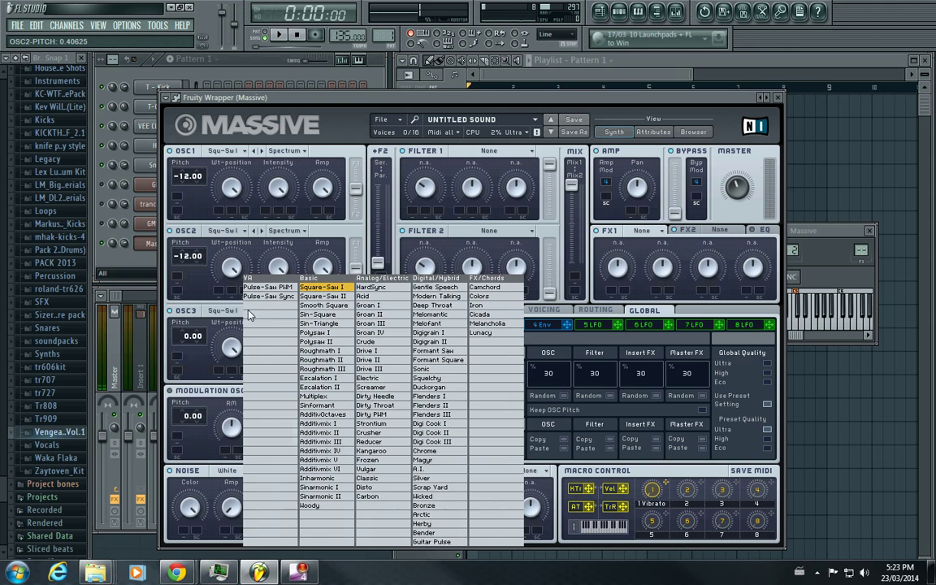
click(302, 307)
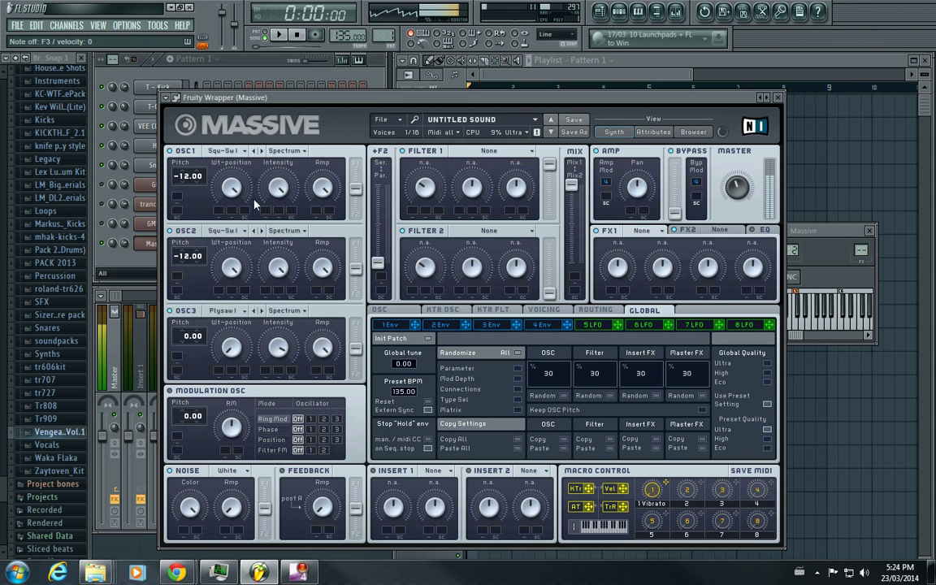
drag(231, 265, 225, 343)
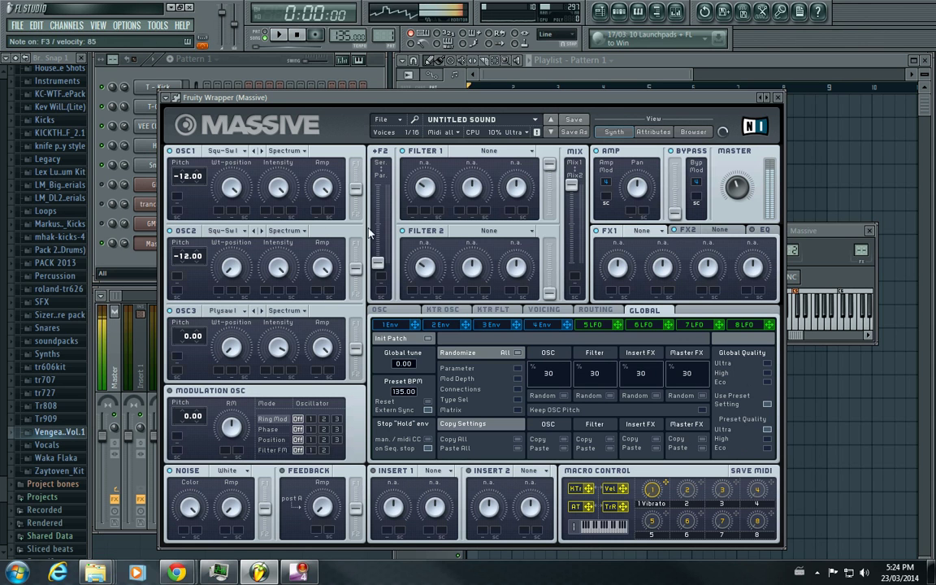
Set Massive's Filter 1 to Daft, adjust its cutoff and lower its resonance to minimum.
click(488, 151)
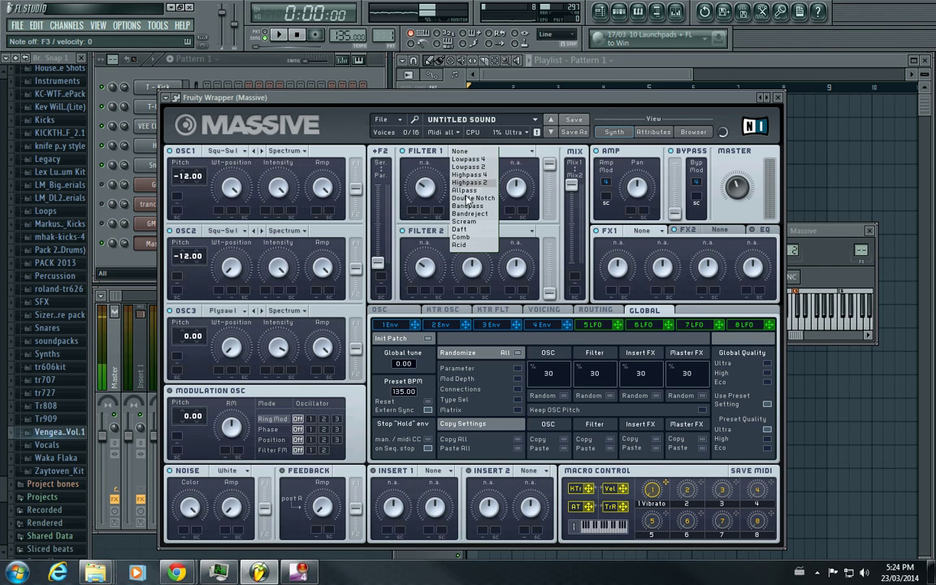
click(459, 229)
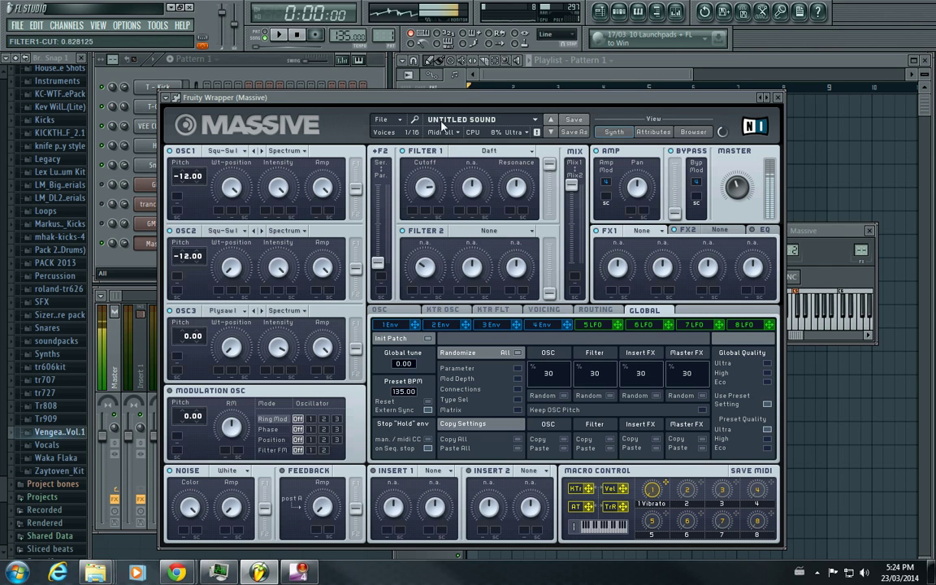
drag(441, 124, 446, 106)
drag(517, 179, 502, 278)
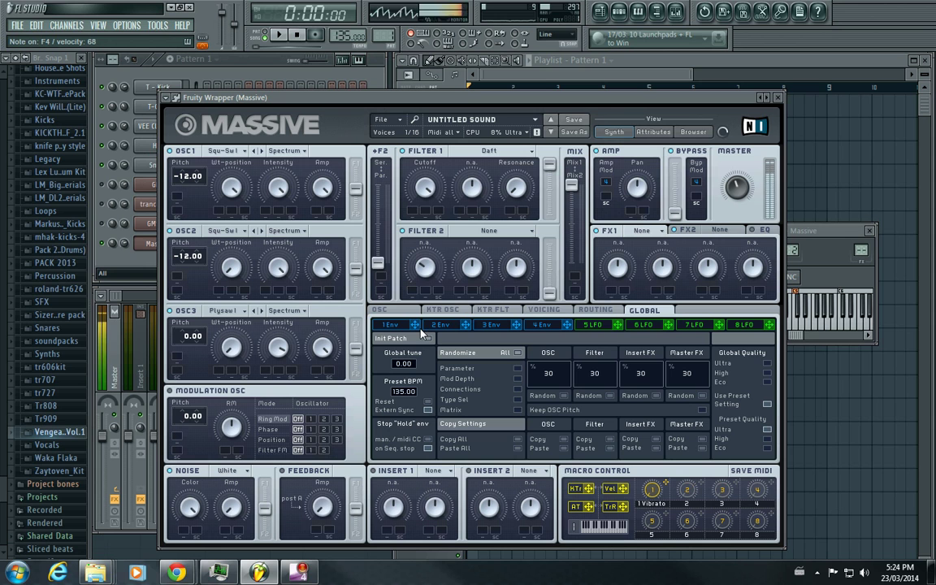
Assign envelope 1 to Filter 1's cutoff and shape it with a shorter attack and a zero decay level.
drag(416, 326, 411, 211)
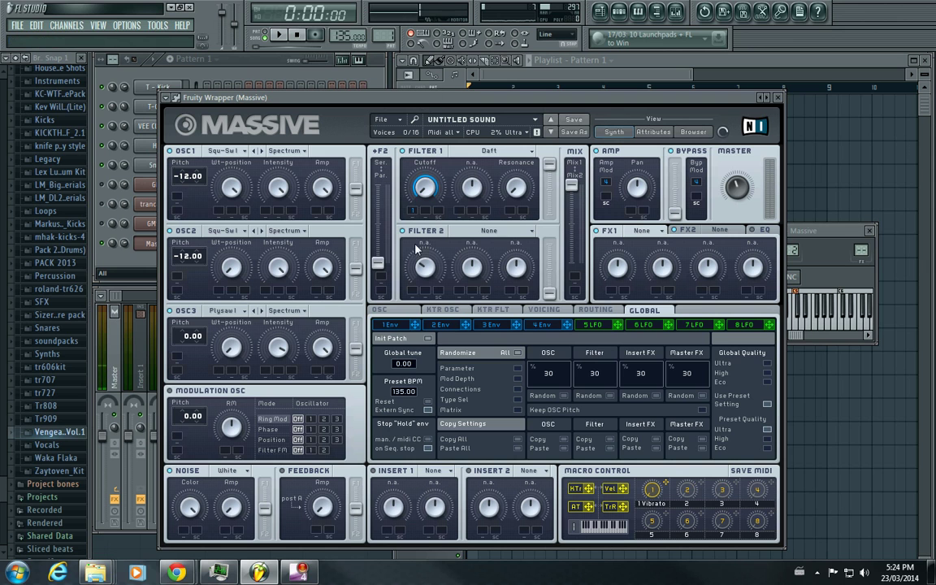
click(401, 326)
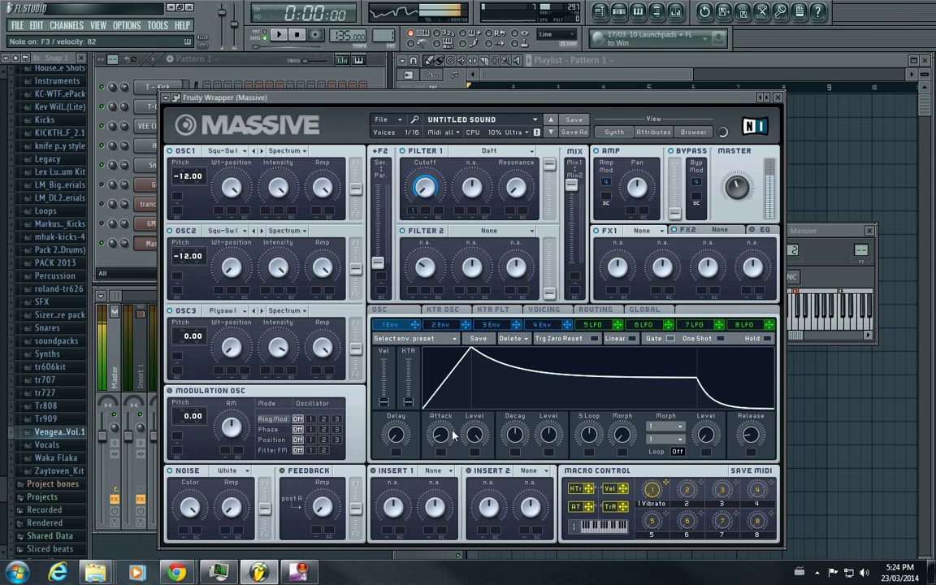
drag(548, 438, 546, 498)
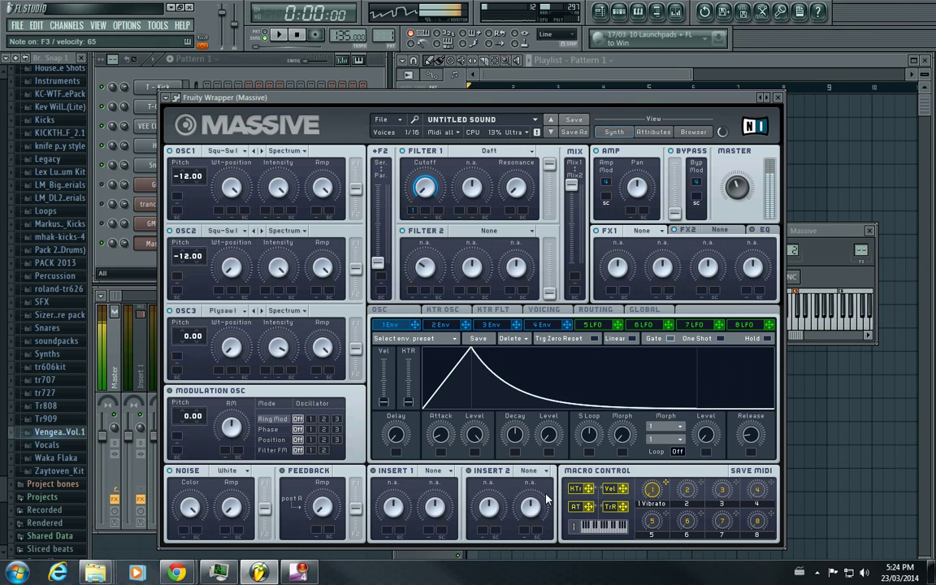
mouse_move(514, 437)
mouse_down()
mouse_move(515, 454)
mouse_move(513, 440)
mouse_up()
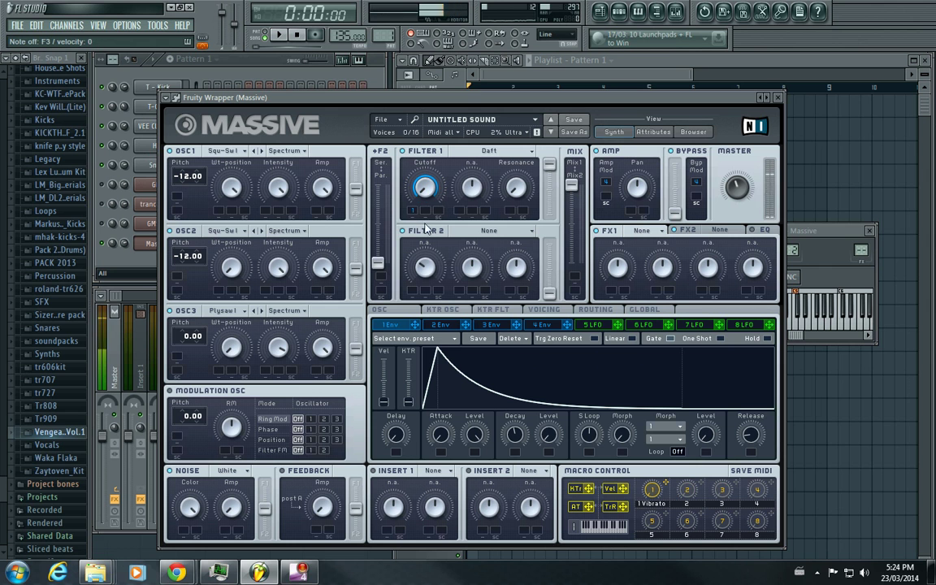
Check the voicing settings of the trance bass Massive patch for reference.
drag(276, 97, 368, 104)
click(169, 203)
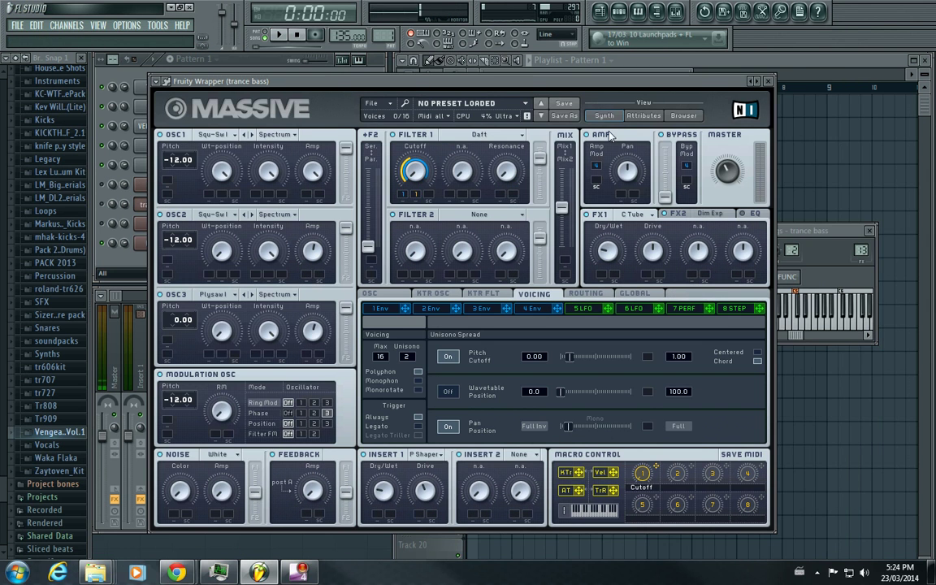
click(770, 82)
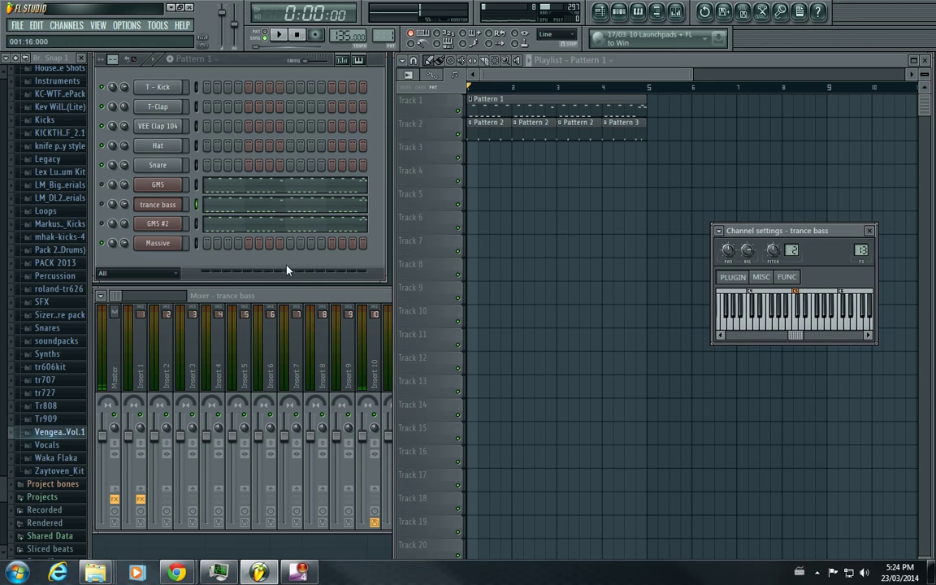
Set the new Massive's unisono to 2 voices and enable slight pitch cutoff and pan position spread.
click(183, 242)
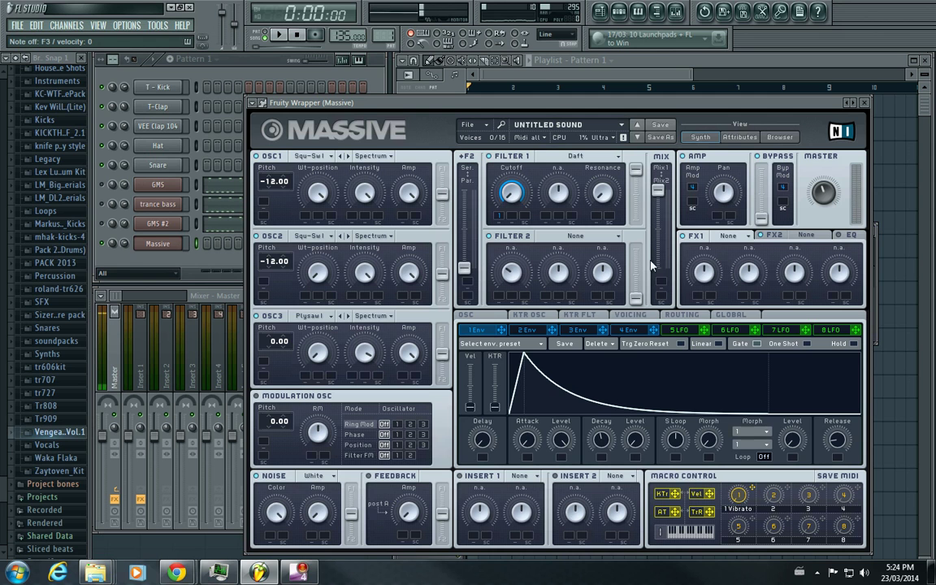
click(631, 315)
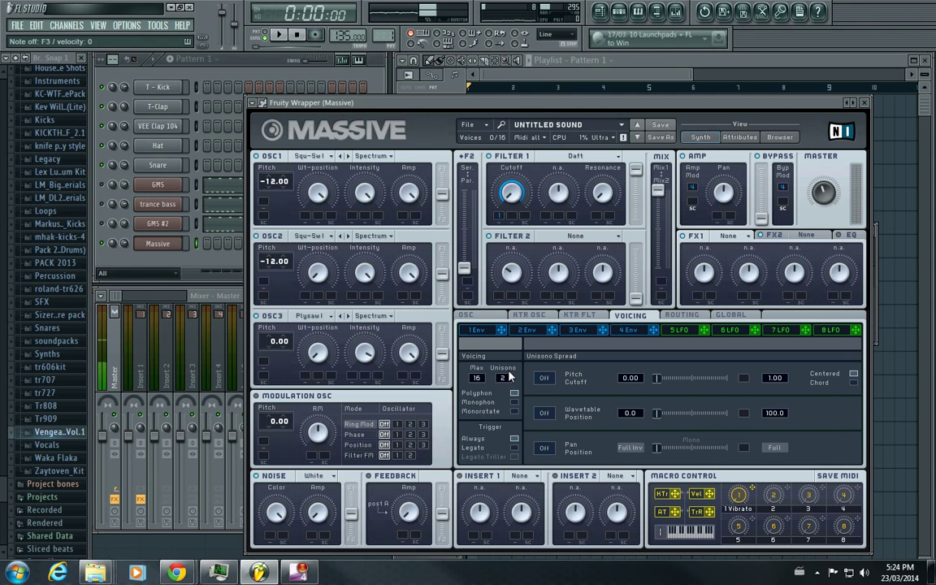
drag(652, 386, 662, 385)
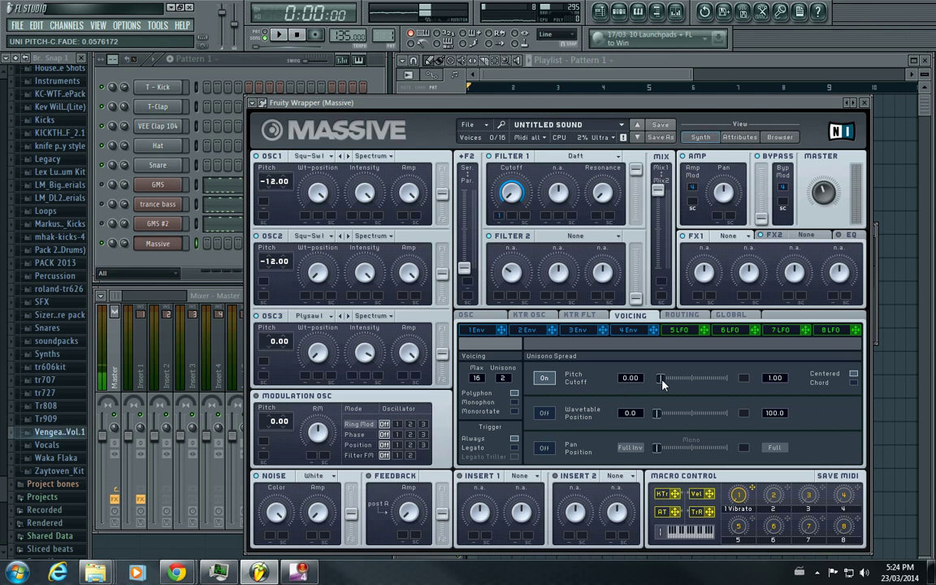
click(546, 448)
drag(655, 447, 660, 448)
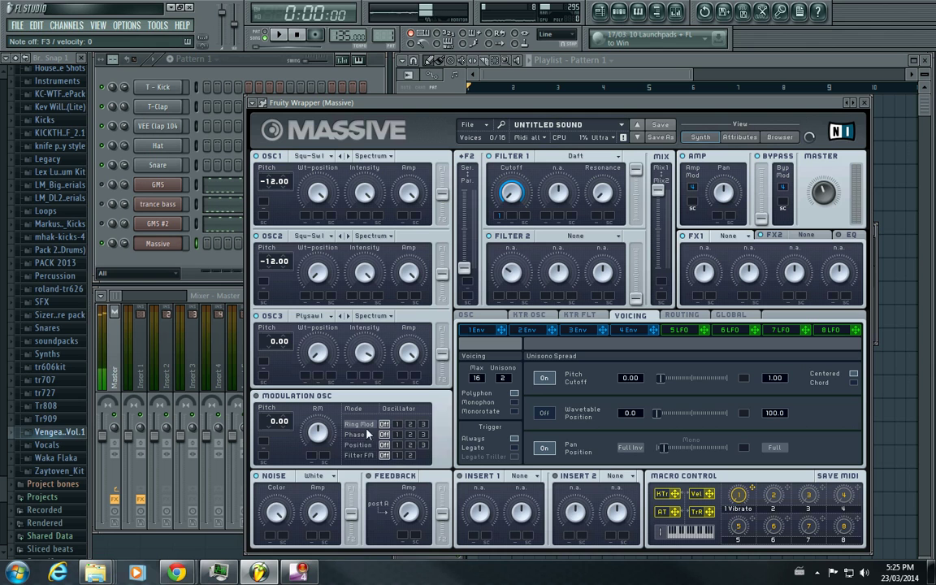
Load the Parabolic Shaper effect into Massive's Insert 1.
click(518, 479)
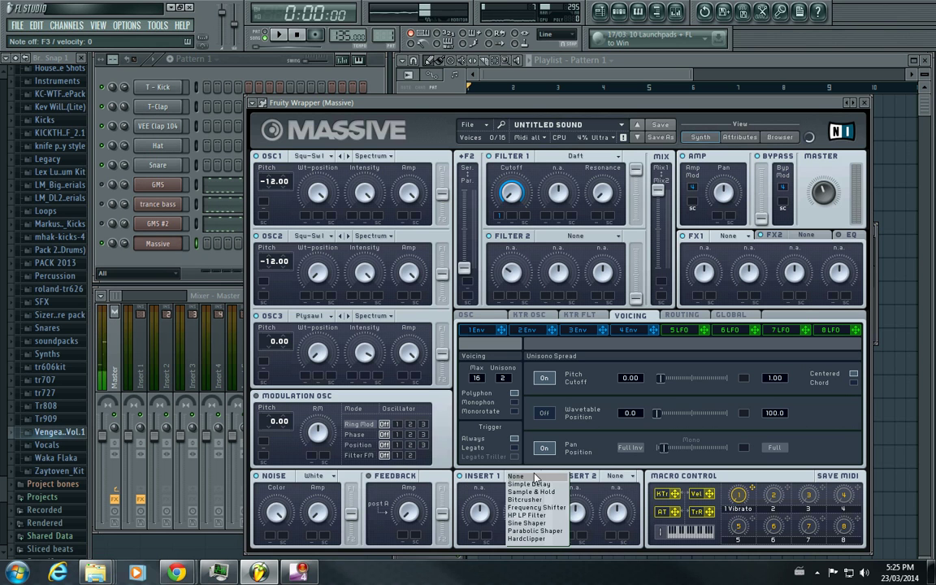
click(541, 530)
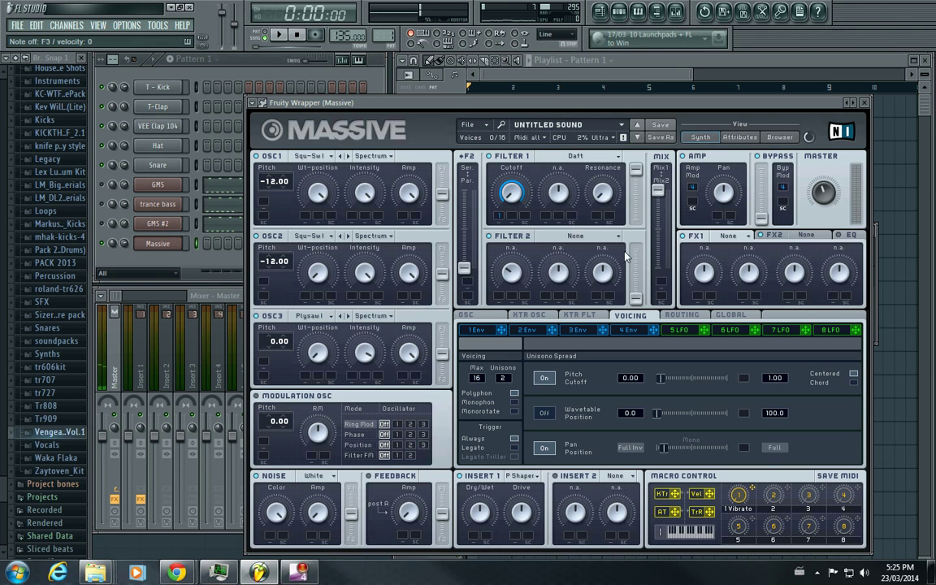
Load the Classic Tube effect into Massive's FX1 with dry/wet at about 0.22 and drive at about 0.32.
drag(828, 190, 826, 203)
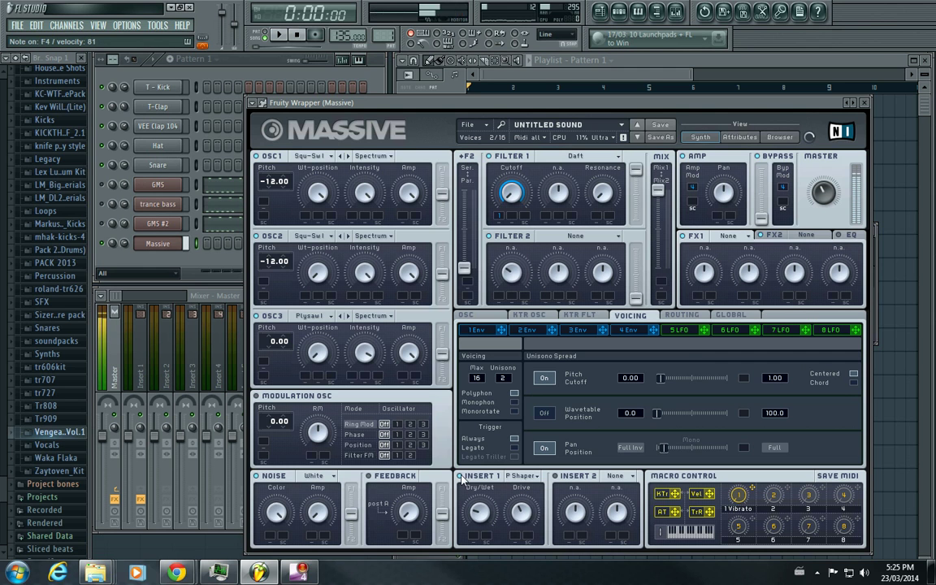
click(728, 235)
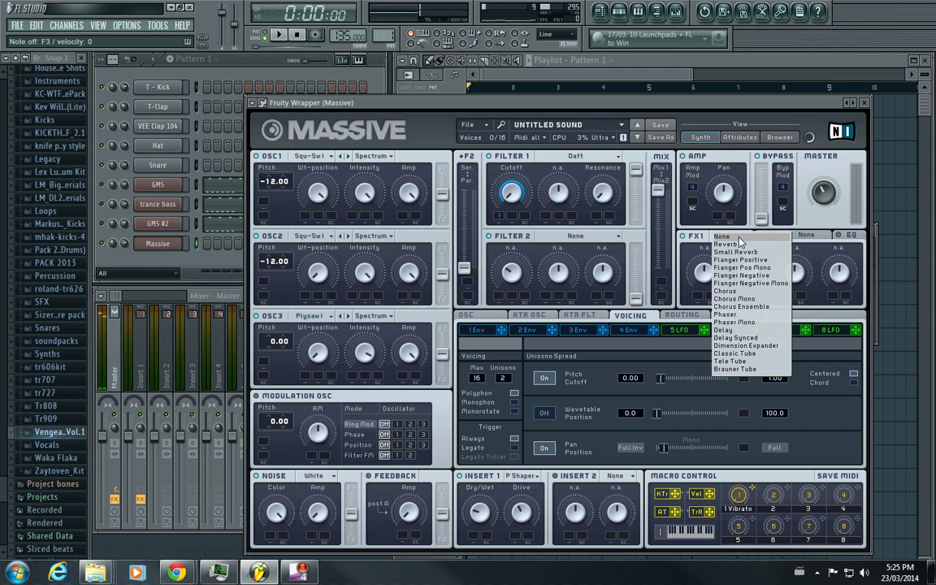
click(750, 355)
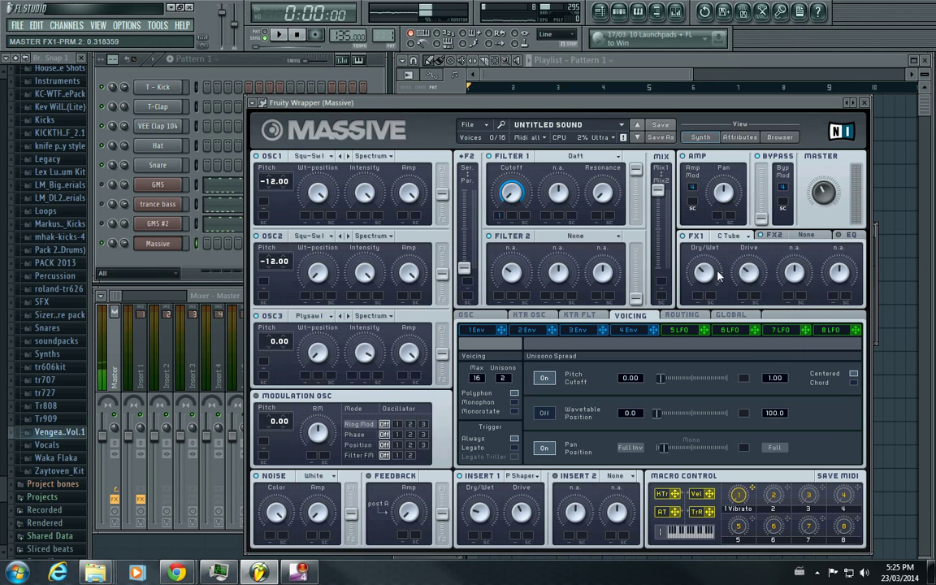
Load the Dimension Expander effect into Massive's FX2 and lower its dry/wet and size amounts.
click(802, 235)
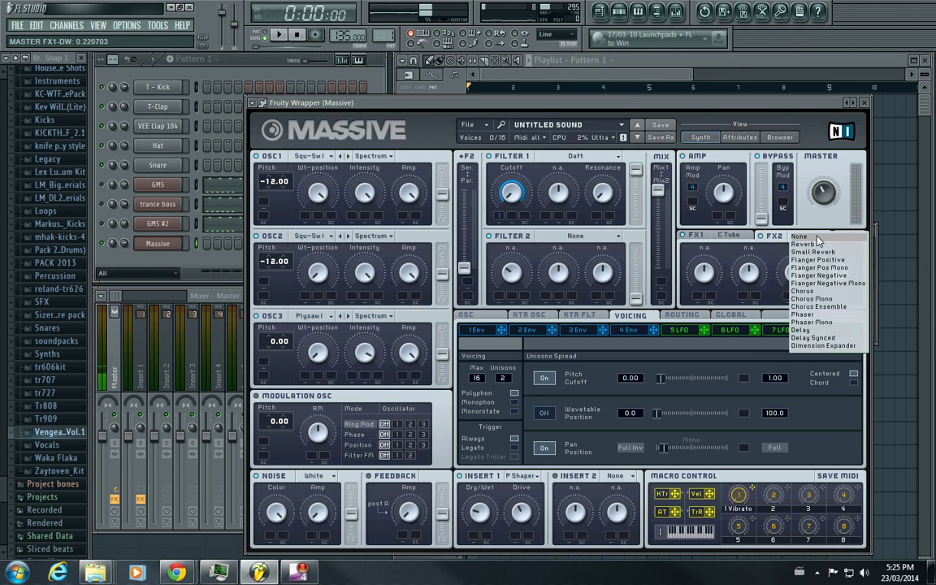
click(822, 345)
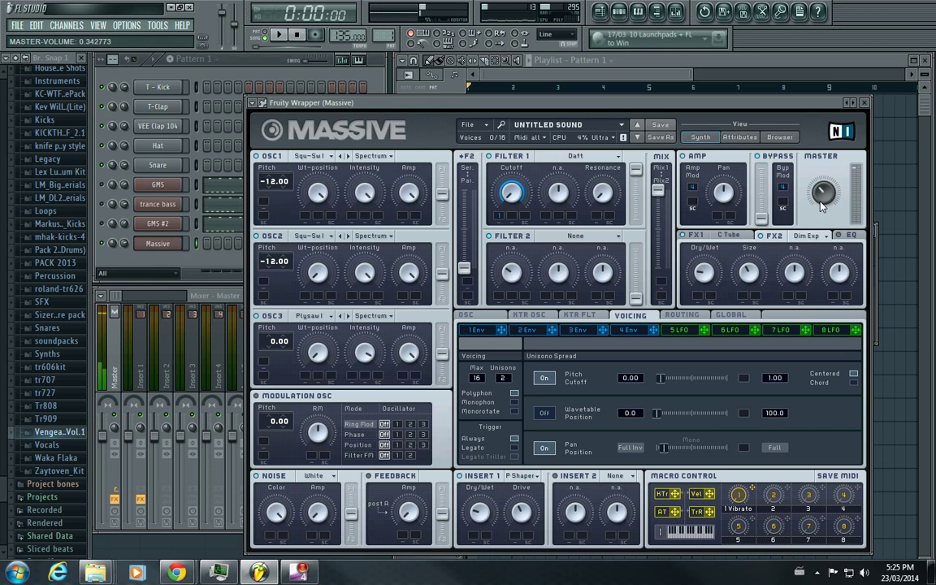
click(729, 236)
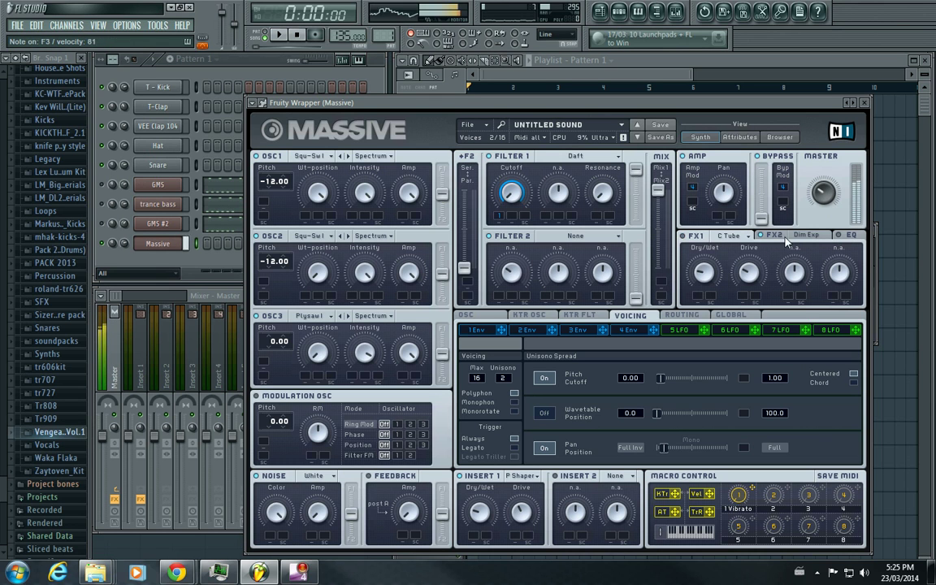
click(765, 237)
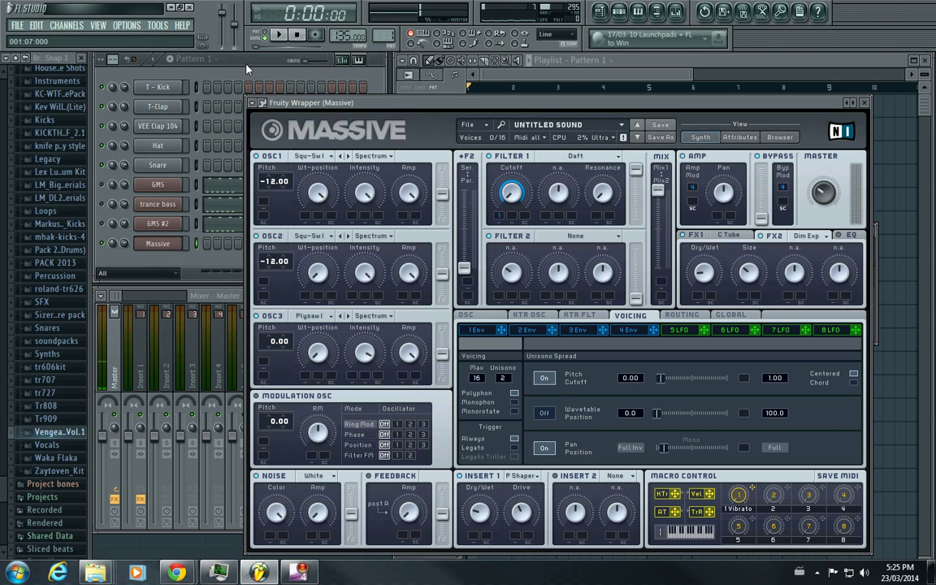
Copy the trance bass channel's notes into the new Massive channel in Pattern 1.
click(221, 57)
right_click(173, 209)
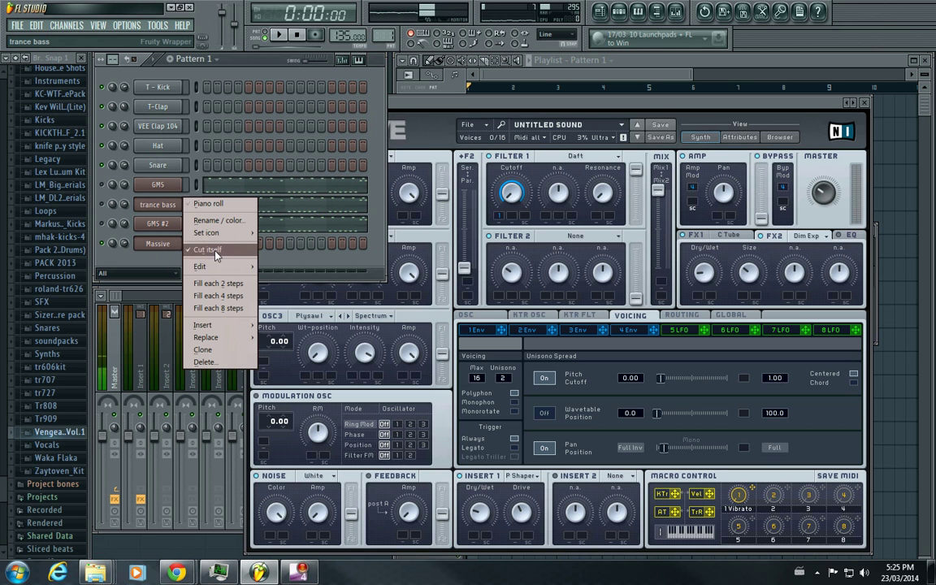
right_click(162, 246)
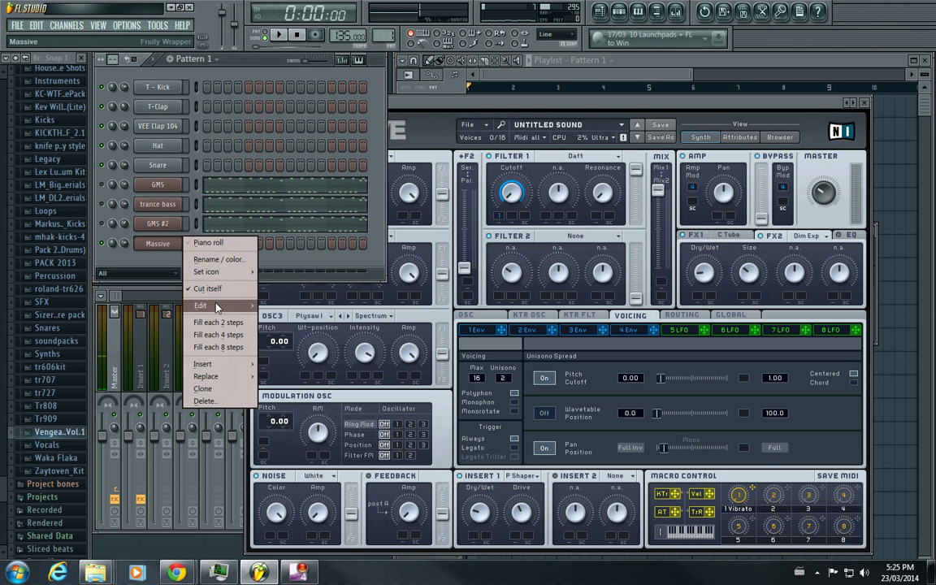
mouse_move(218, 306)
click(275, 331)
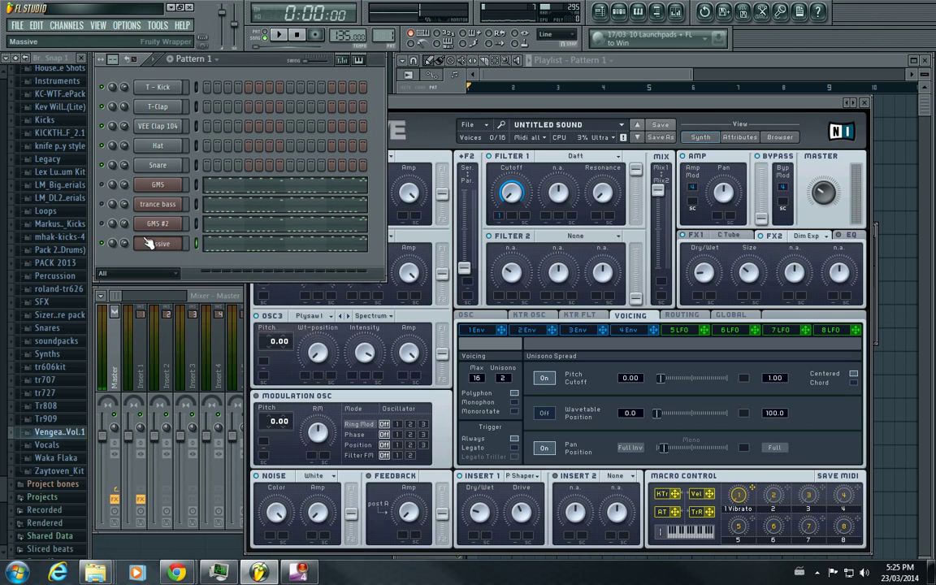
Play back Pattern 1 and the playlist arrangement from the start to hear the new Massive bass.
click(278, 35)
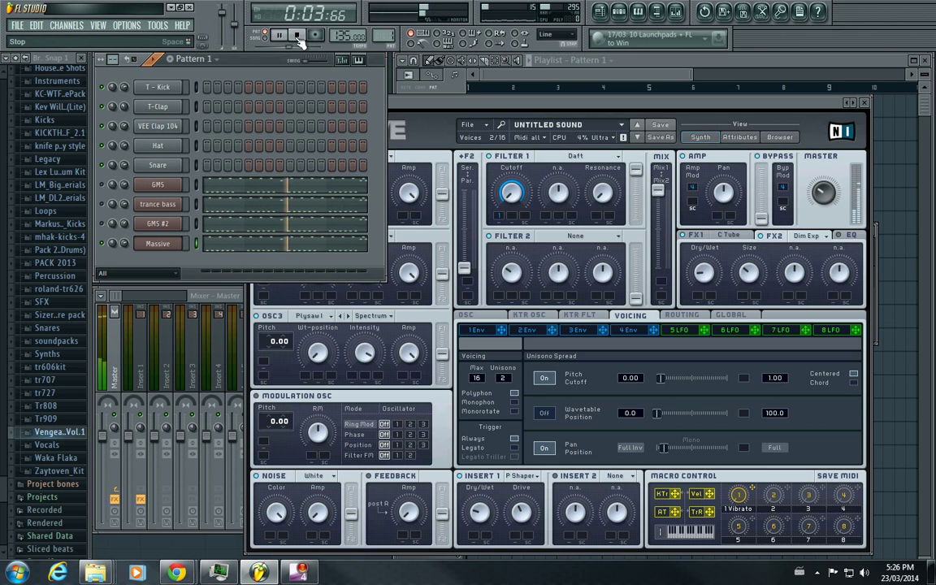
click(297, 37)
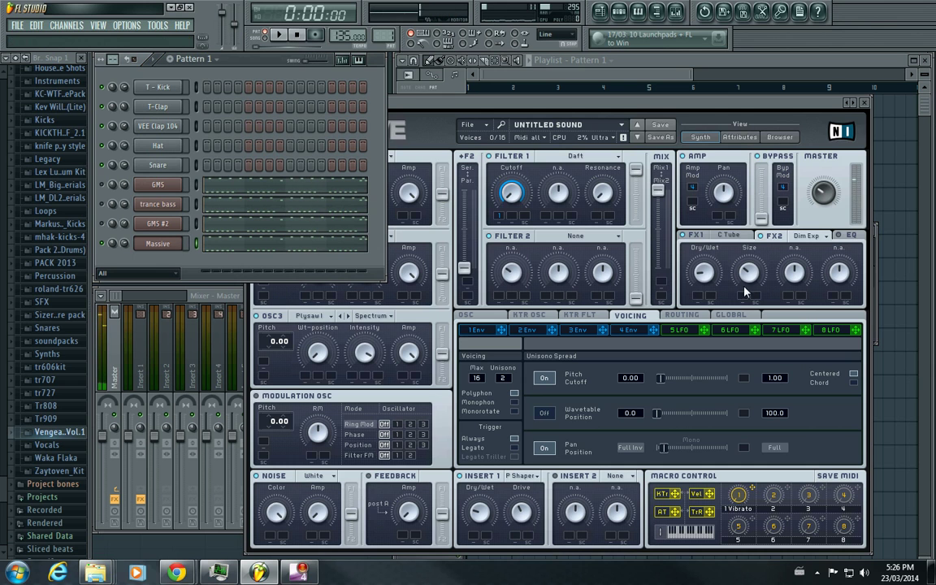
click(610, 64)
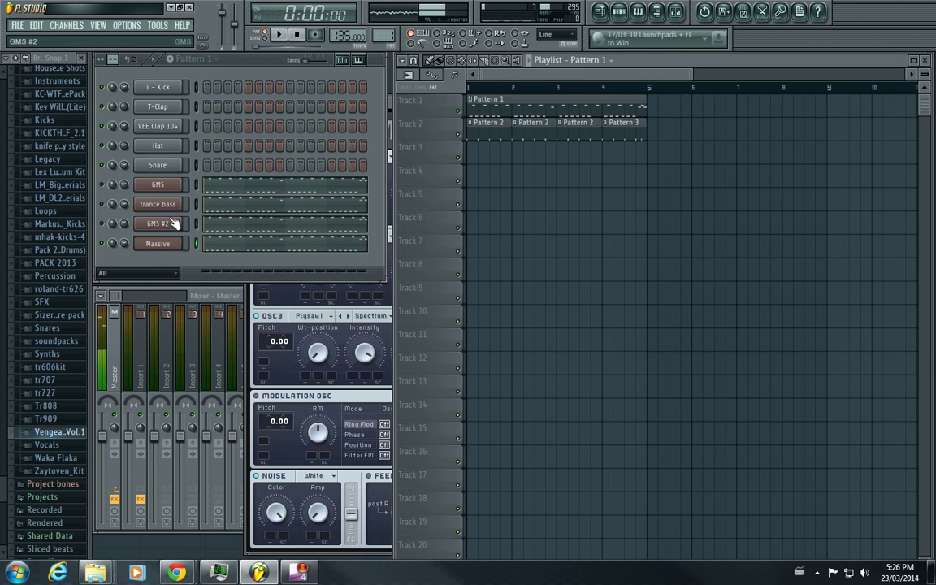
click(470, 86)
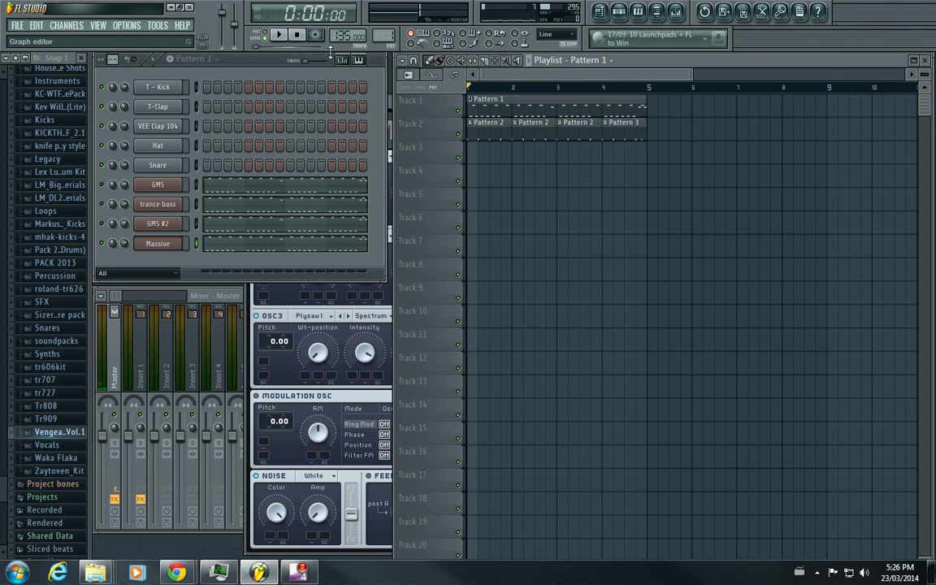
click(281, 36)
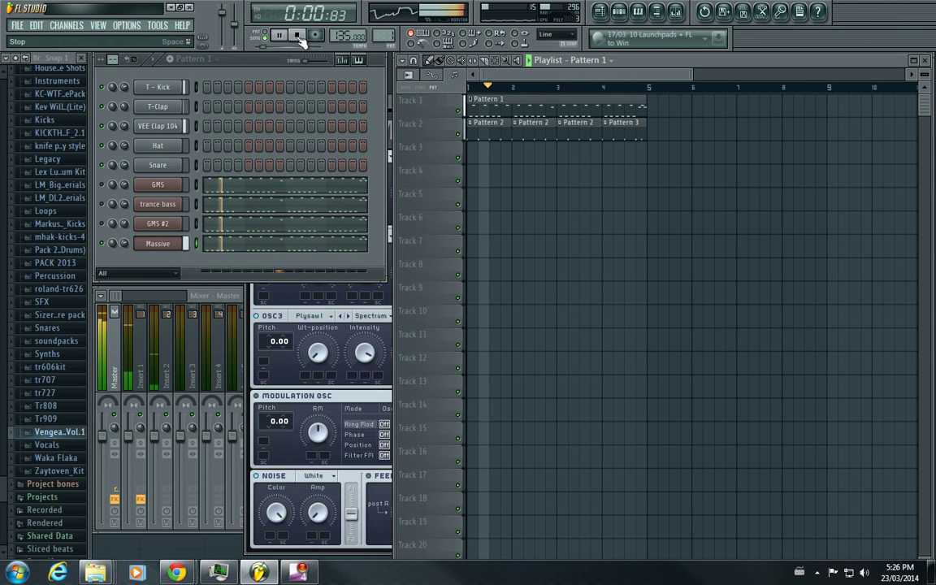
click(297, 35)
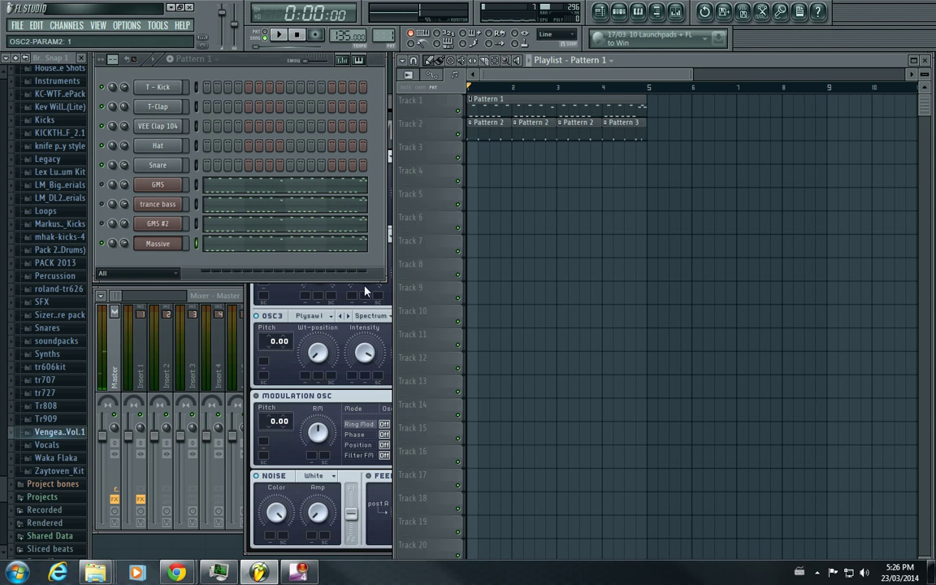
Close the new Massive's plugin window and bring the full mixer to the front below the channel rack.
click(391, 109)
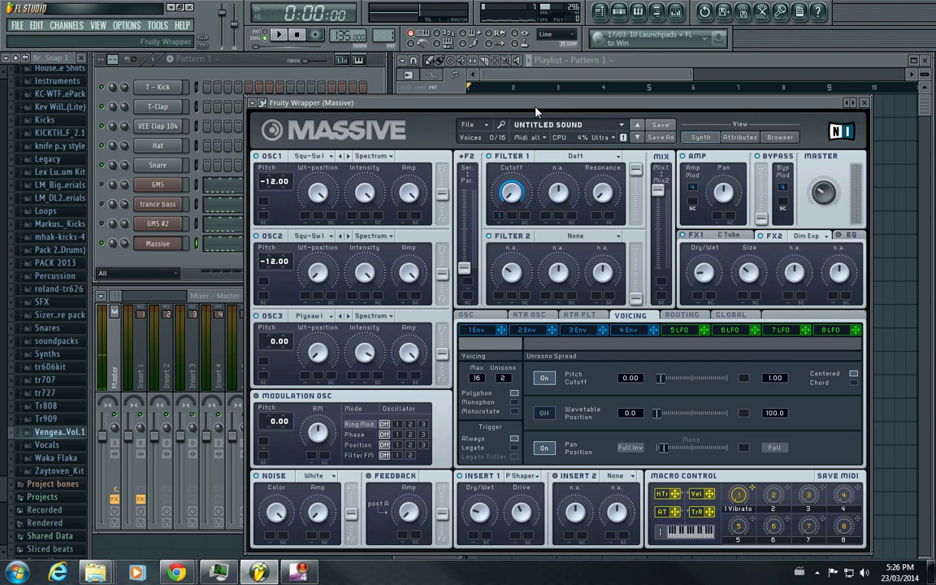
drag(535, 108, 487, 106)
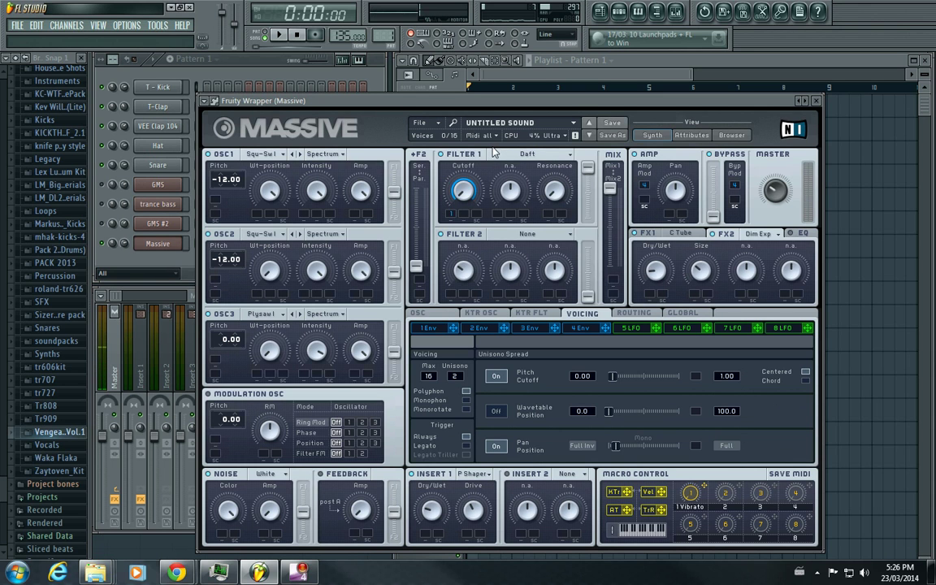
click(817, 102)
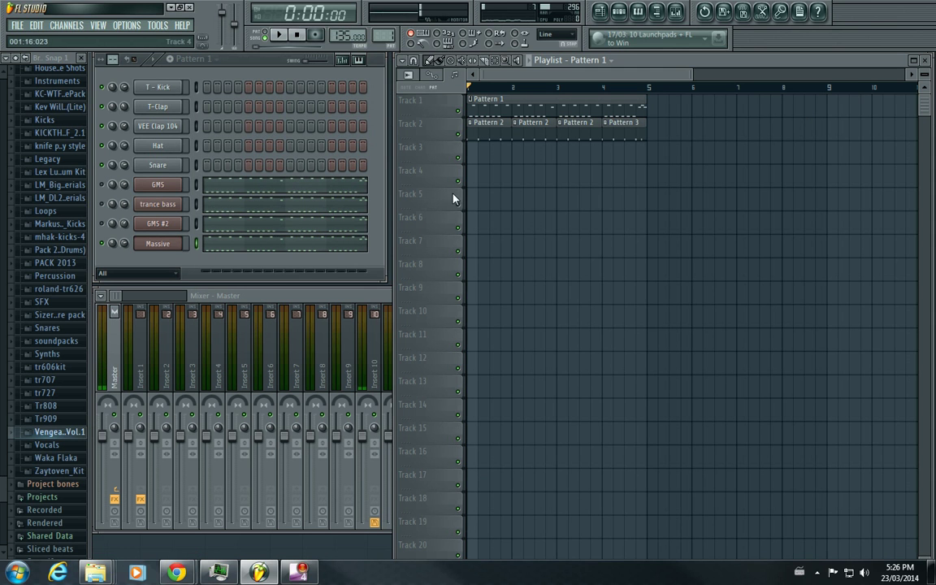
double_click(236, 296)
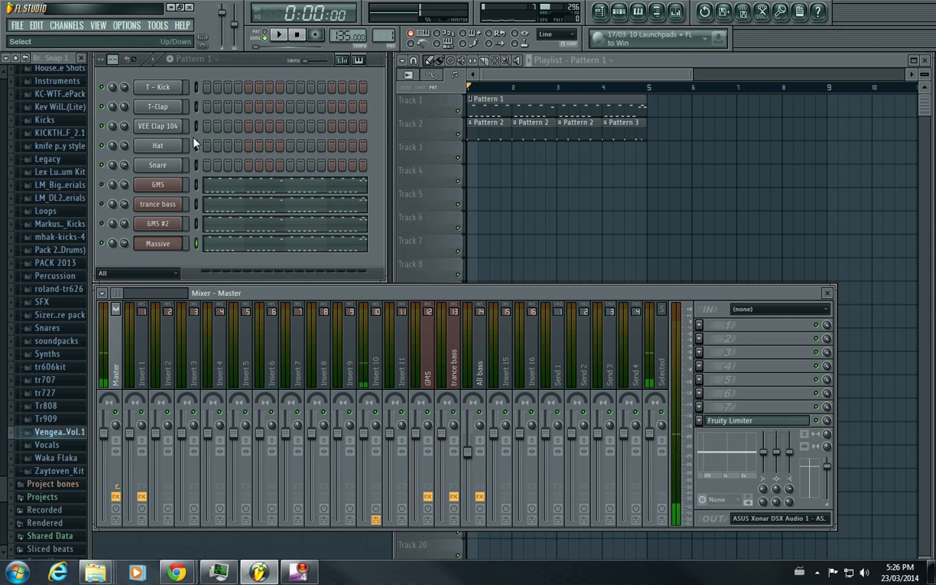
drag(245, 61, 243, 64)
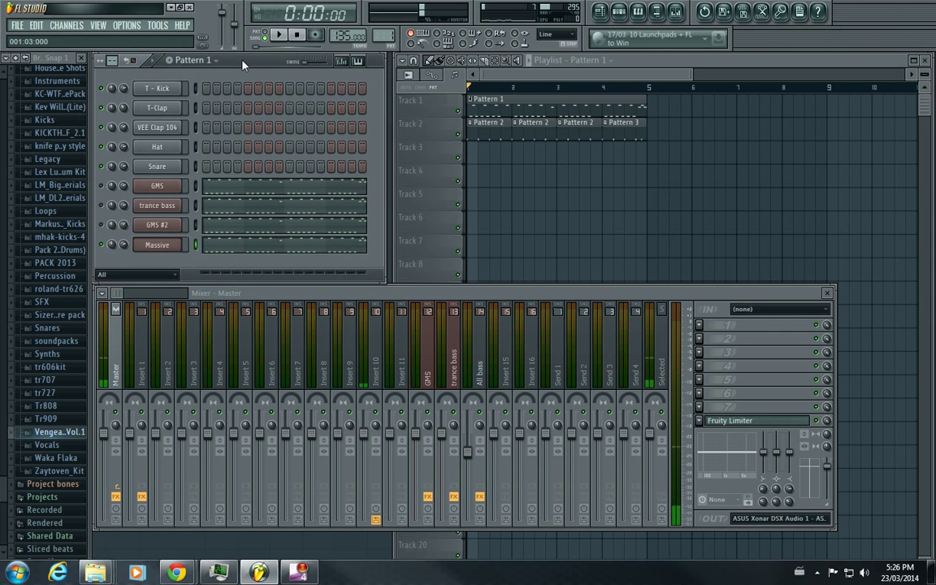